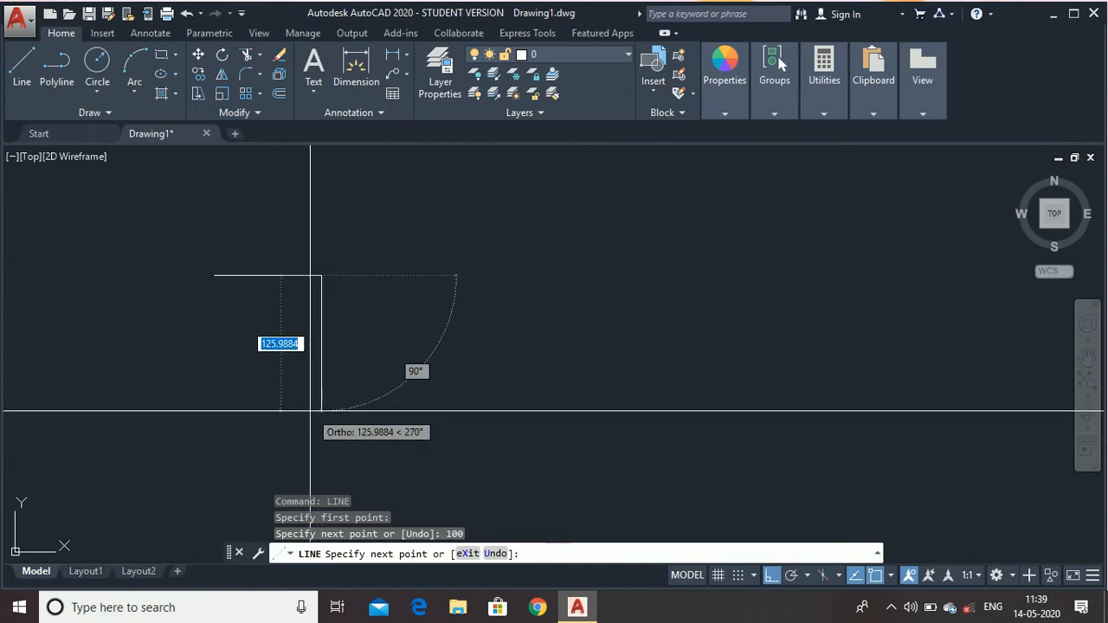
# Draw the right side of the I-section with line segments 10 down, 40 left, 50 down, 40 right and 10 down
pyautogui.write('10')
pyautogui.press('Return')
pyautogui.press('Return')
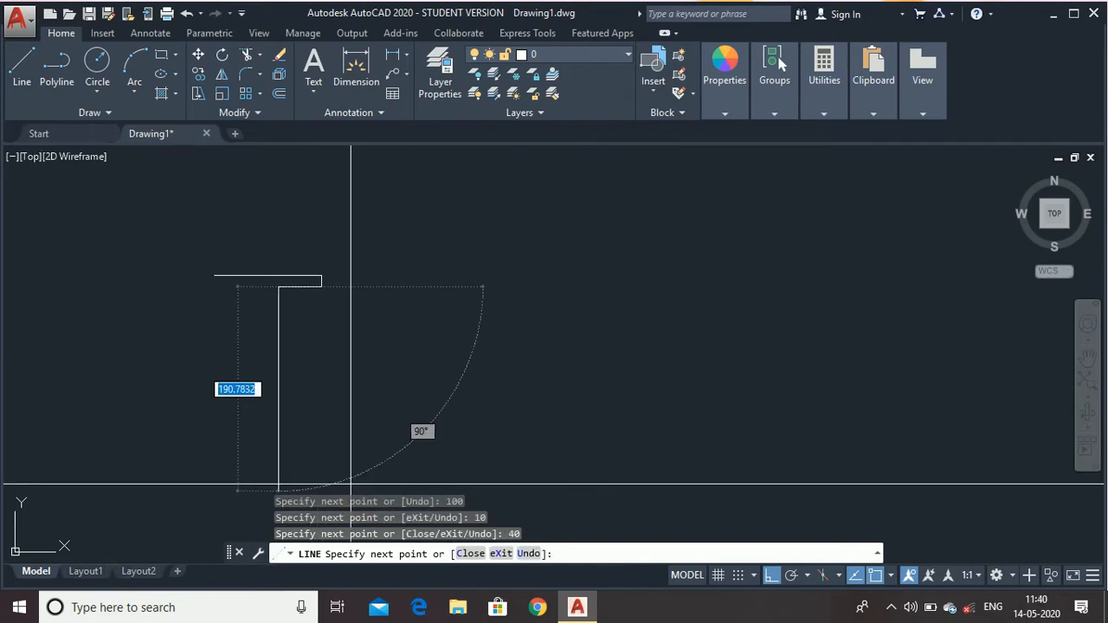
pyautogui.write('50')
pyautogui.press('Return')
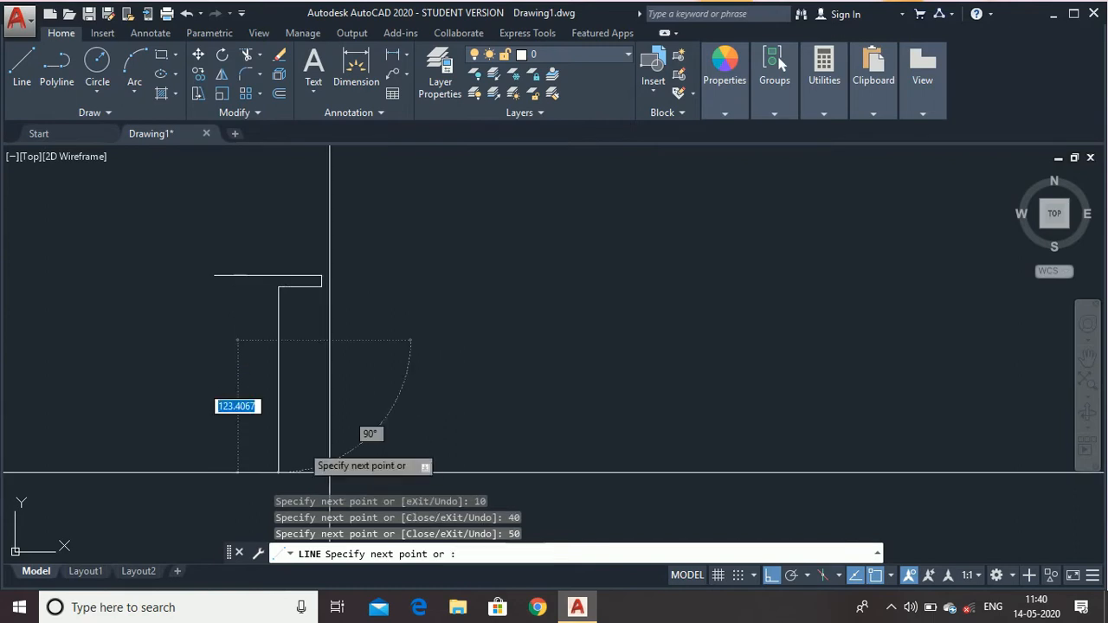
pyautogui.write('40')
pyautogui.press('Return')
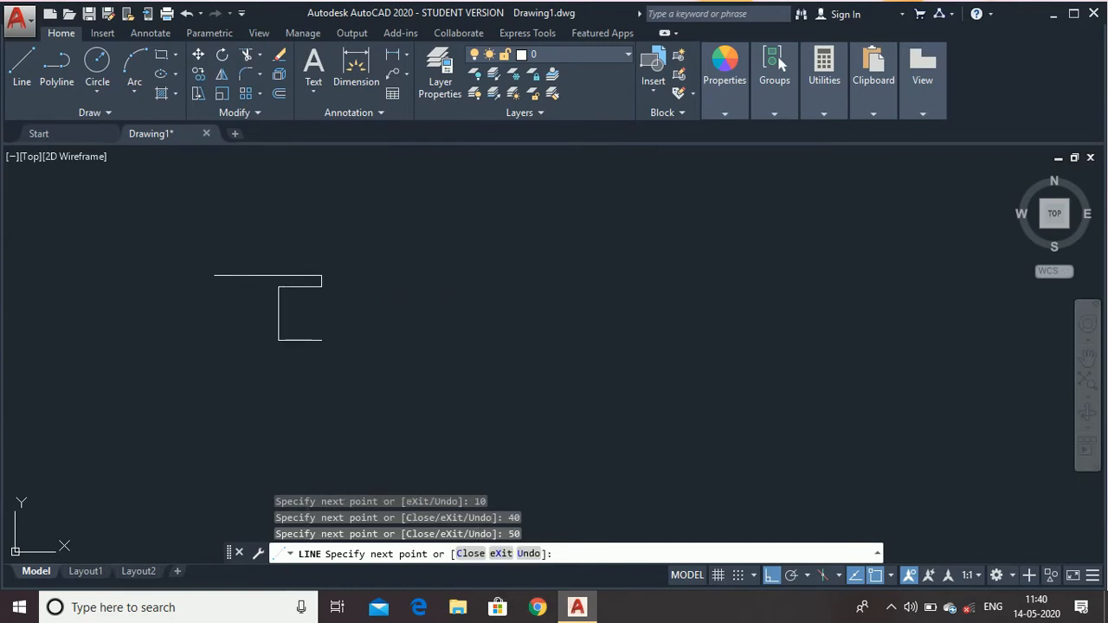
pyautogui.write('10')
pyautogui.press('Return')
# Outline the I-section's bottom flange with line segments 100 left, 10 up and 40 right
pyautogui.write('1')
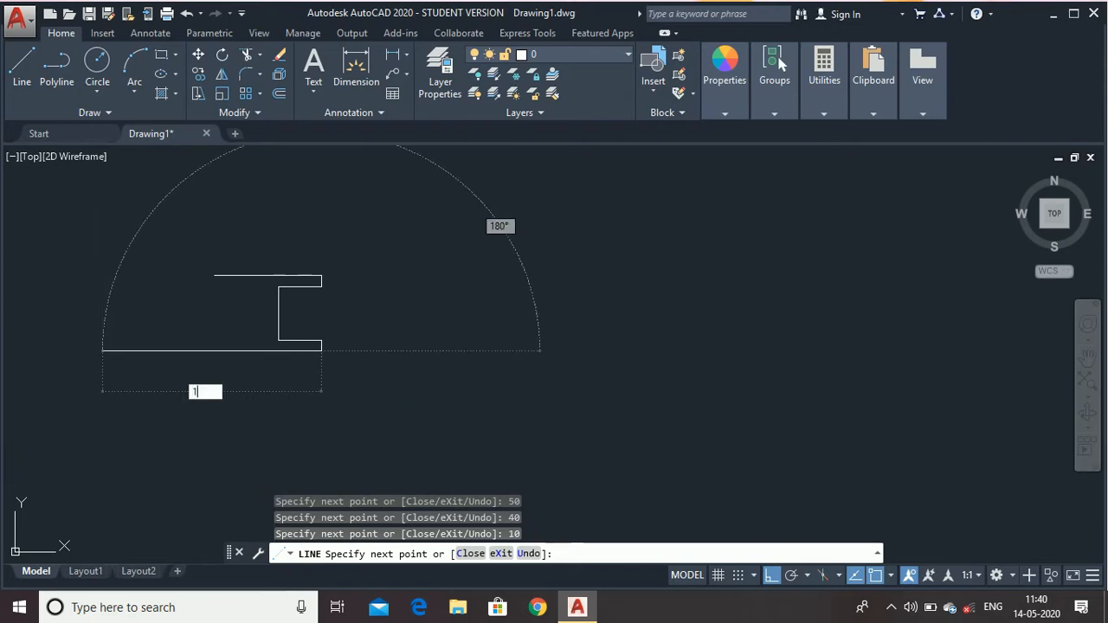
pyautogui.write('00')
pyautogui.press('Return')
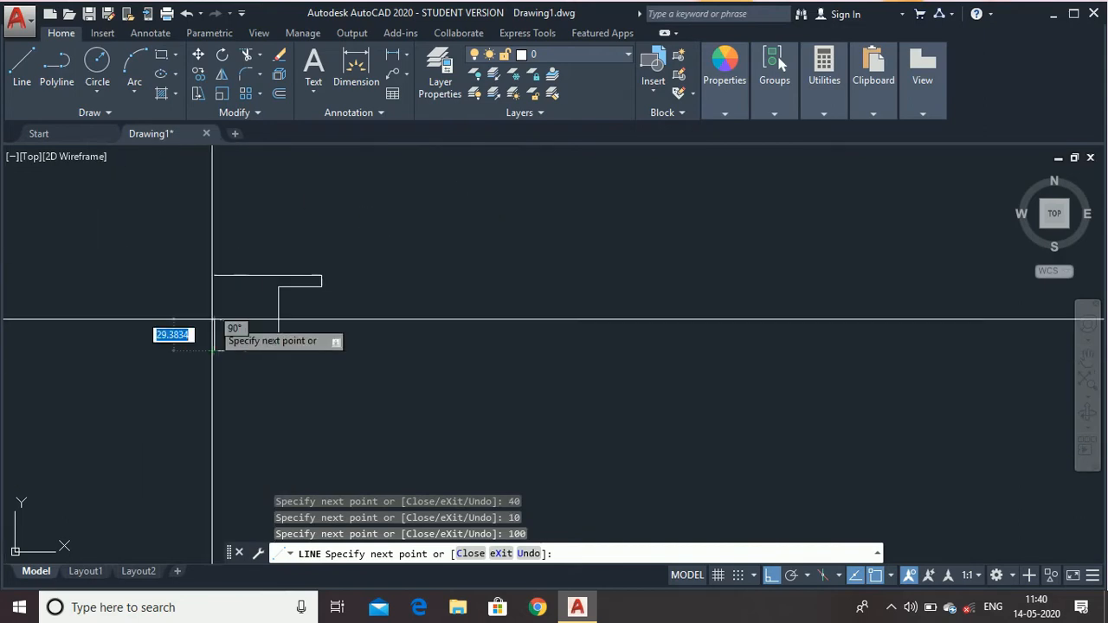
pyautogui.write('10')
pyautogui.press('Return')
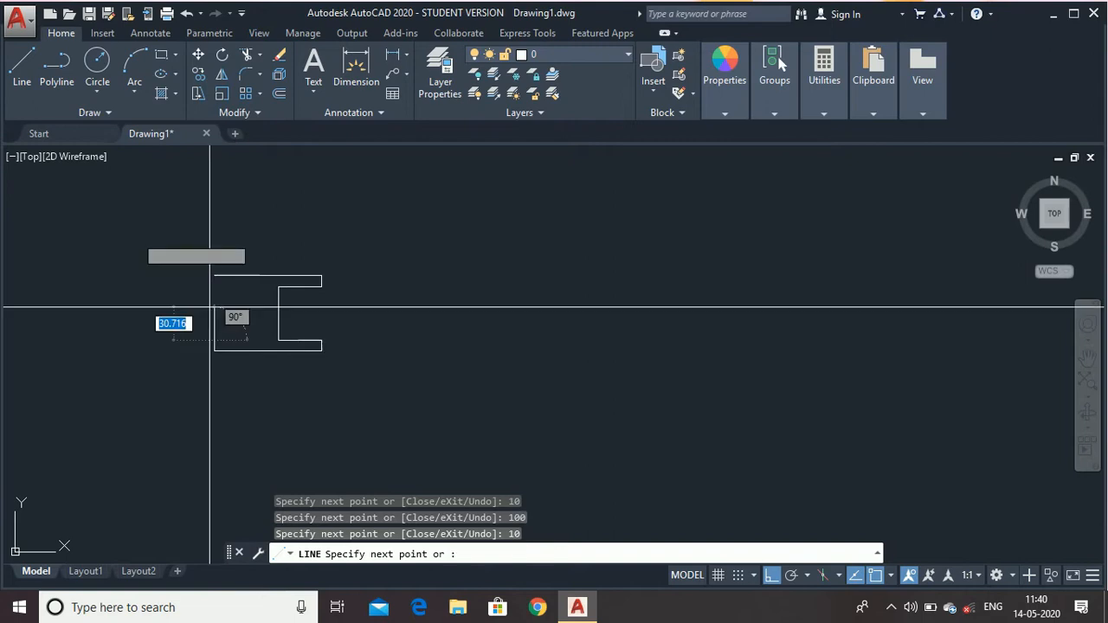
pyautogui.write('40')
pyautogui.press('Return')
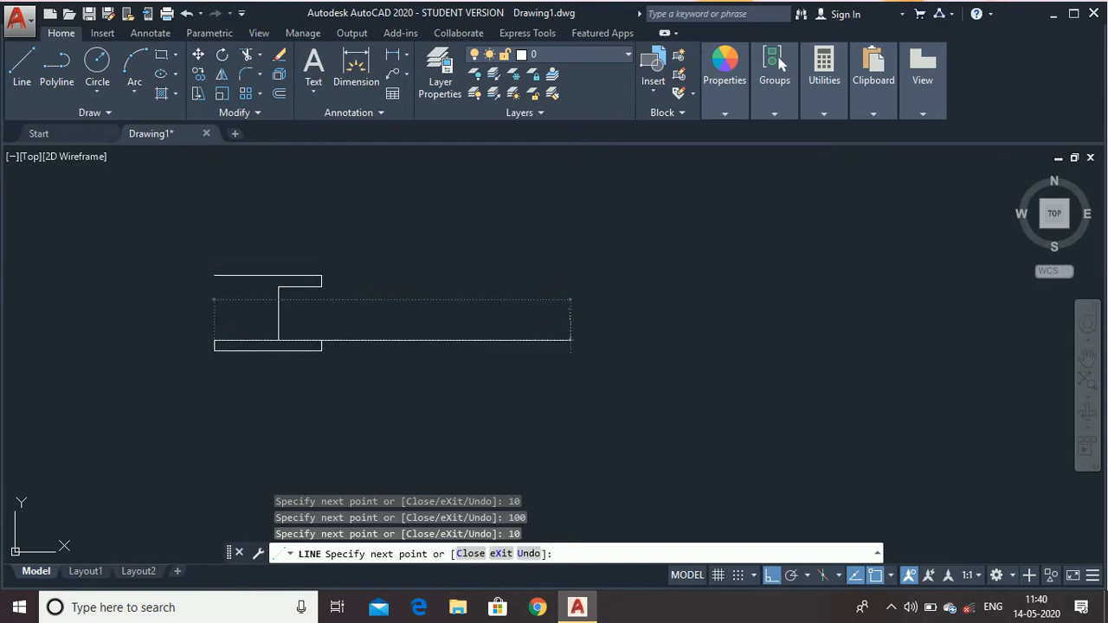
# Finish the I-section outline with lines 50 up and 40 left, closing it at the starting corner
pyautogui.write('50')
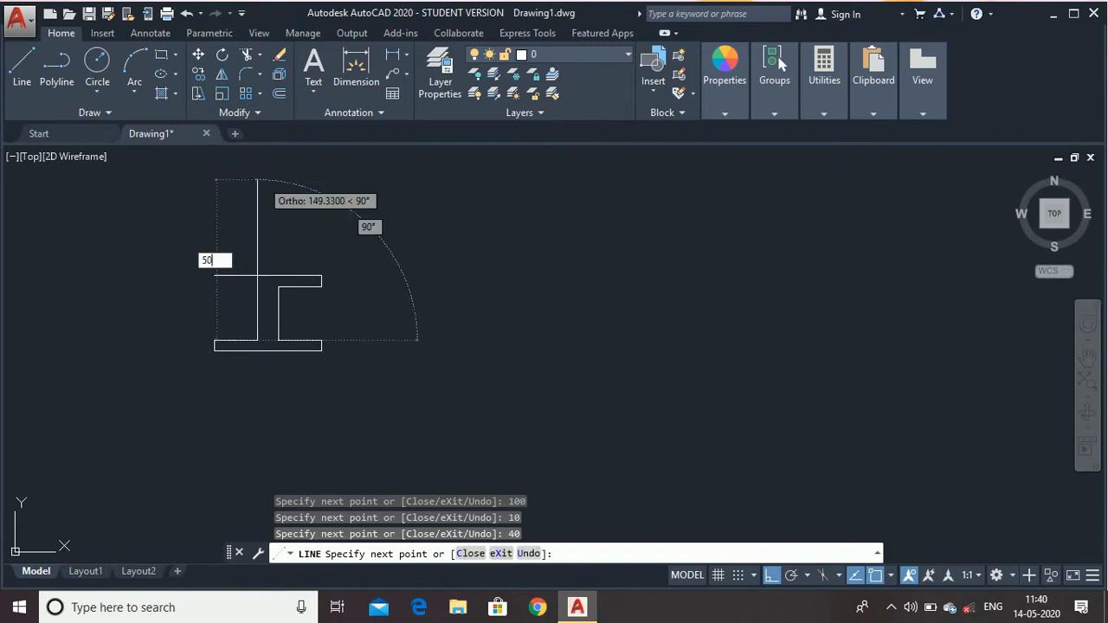
pyautogui.press('Return')
pyautogui.press('BackSpace')
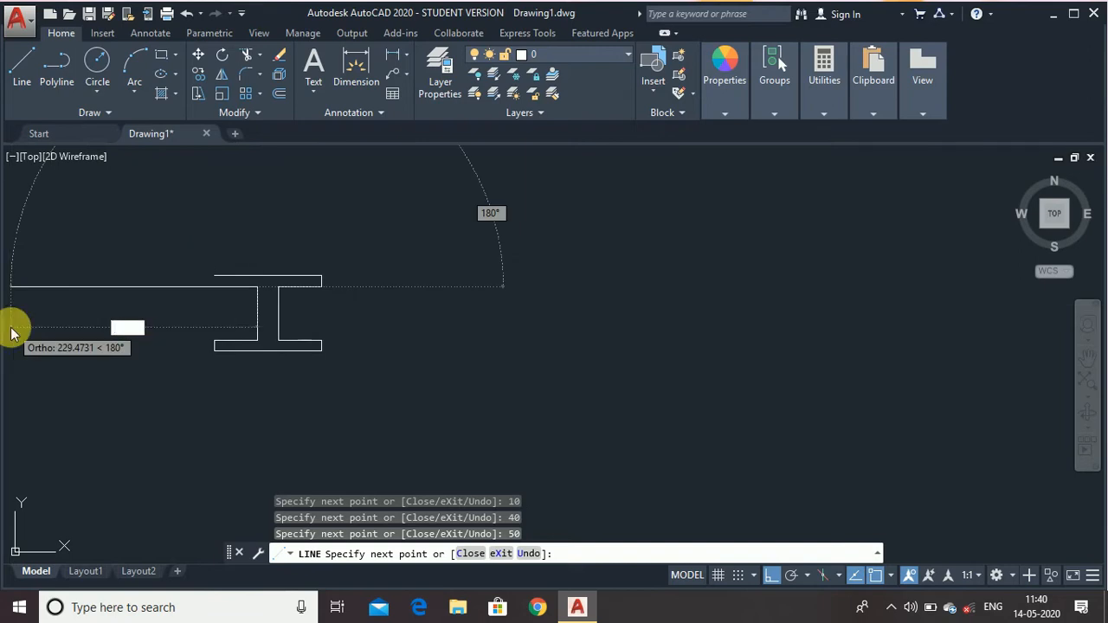
pyautogui.write('40')
pyautogui.press('Return')
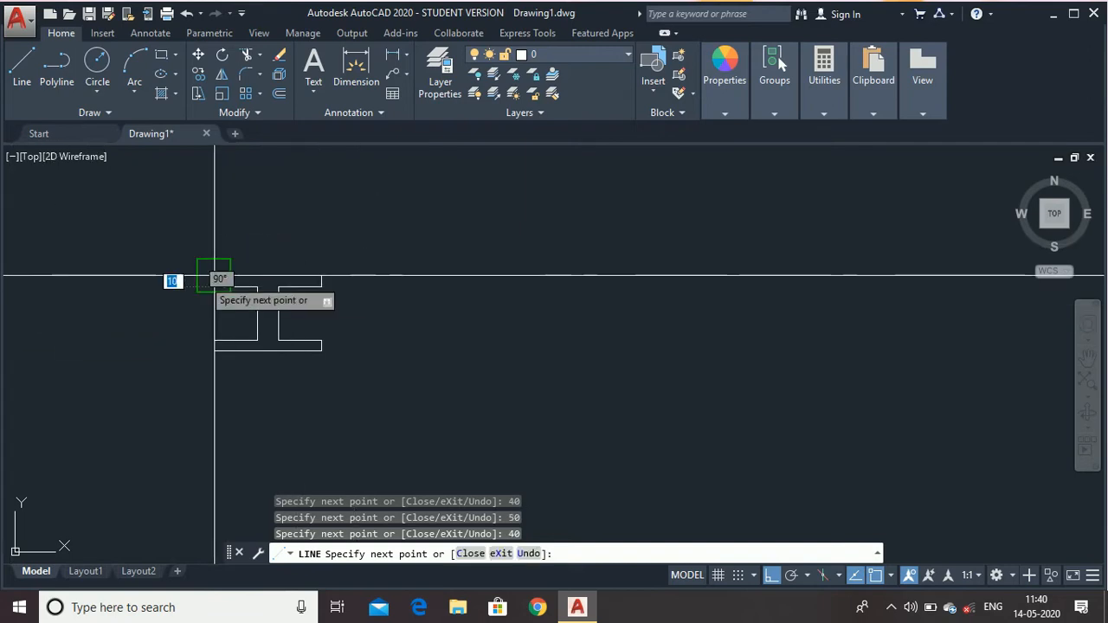
pyautogui.press('Escape')
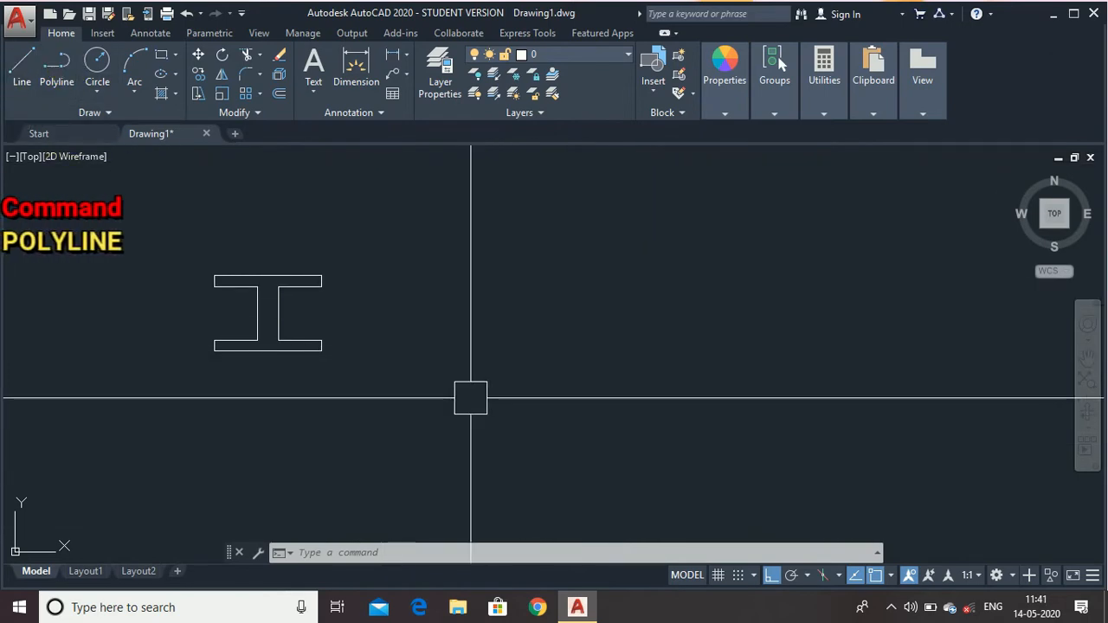
# Start a polyline to the right of the I-section, level with its top edge, with a 100-unit horizontal segment
pyautogui.write('lin')
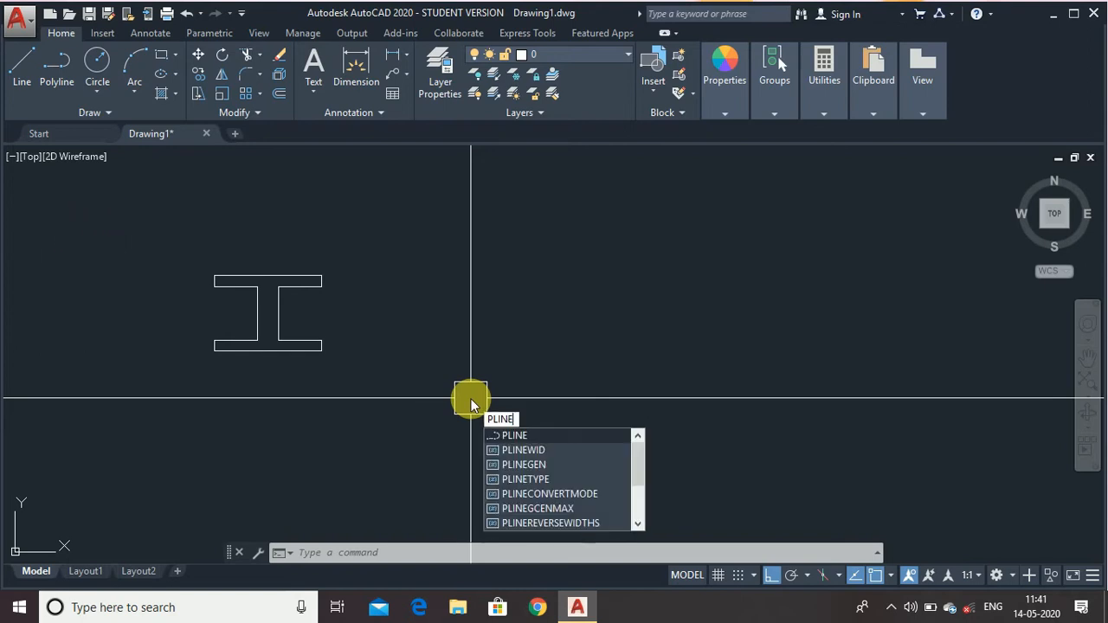
pyautogui.press('Return')
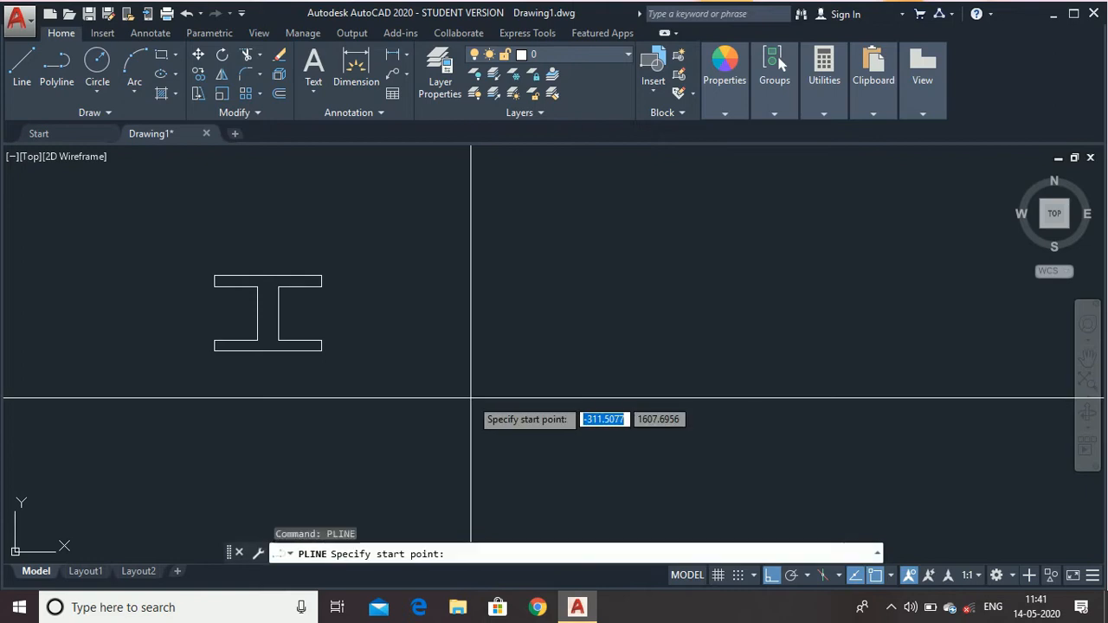
pyautogui.click(445, 276)
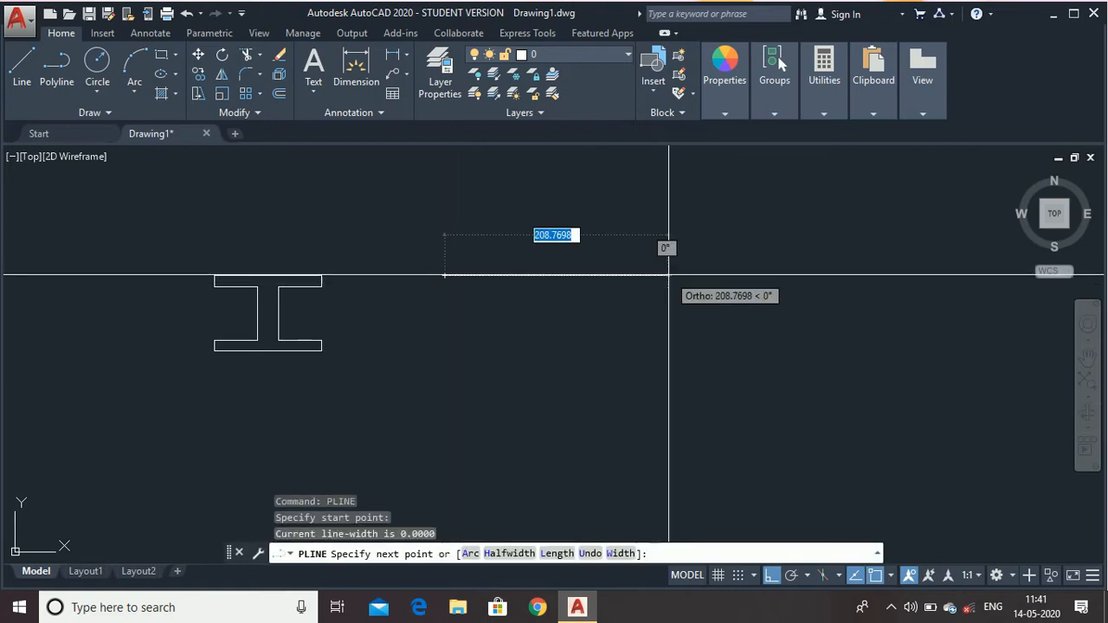
pyautogui.press('BackSpace')
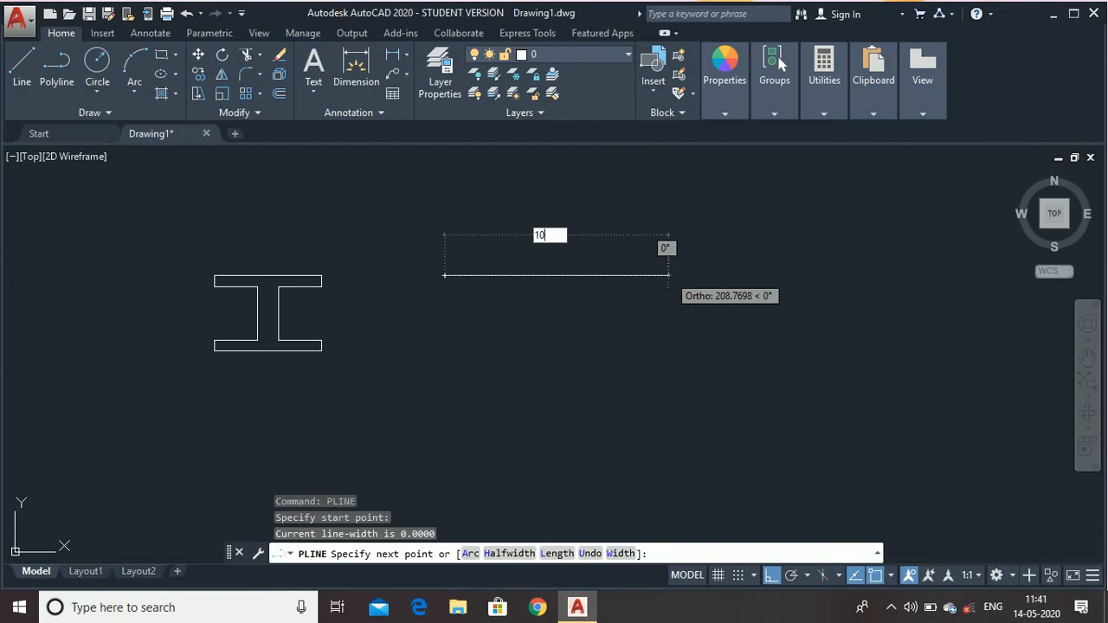
pyautogui.write('100')
pyautogui.press('Return')
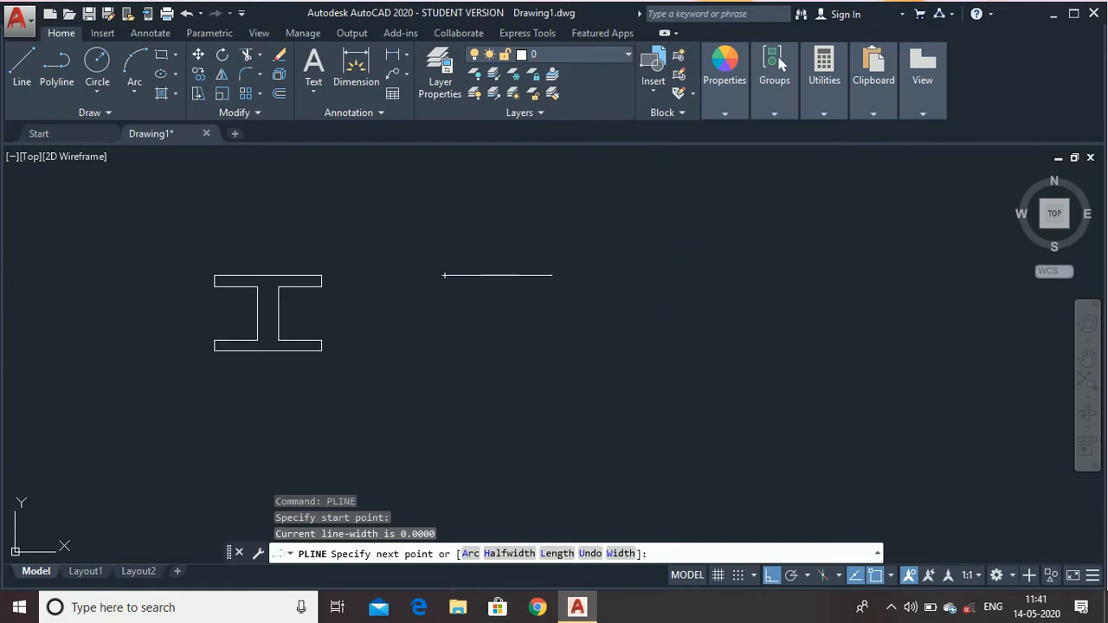
# Complete the polyline as a square with 100-unit segments down and left, then back to the start point
pyautogui.write('1')
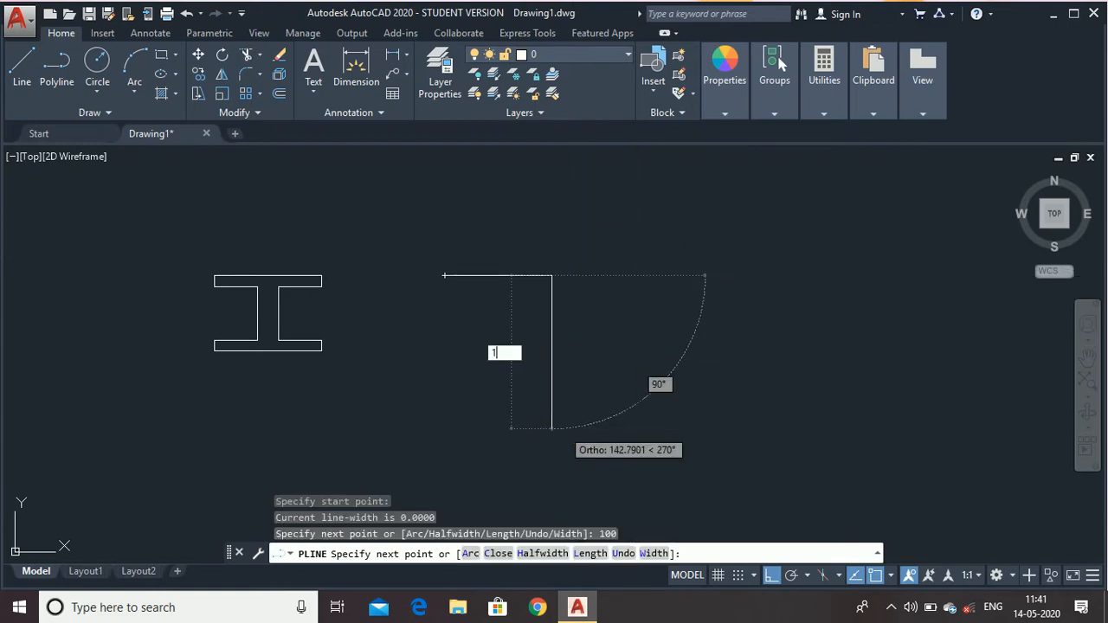
pyautogui.write('00')
pyautogui.press('Return')
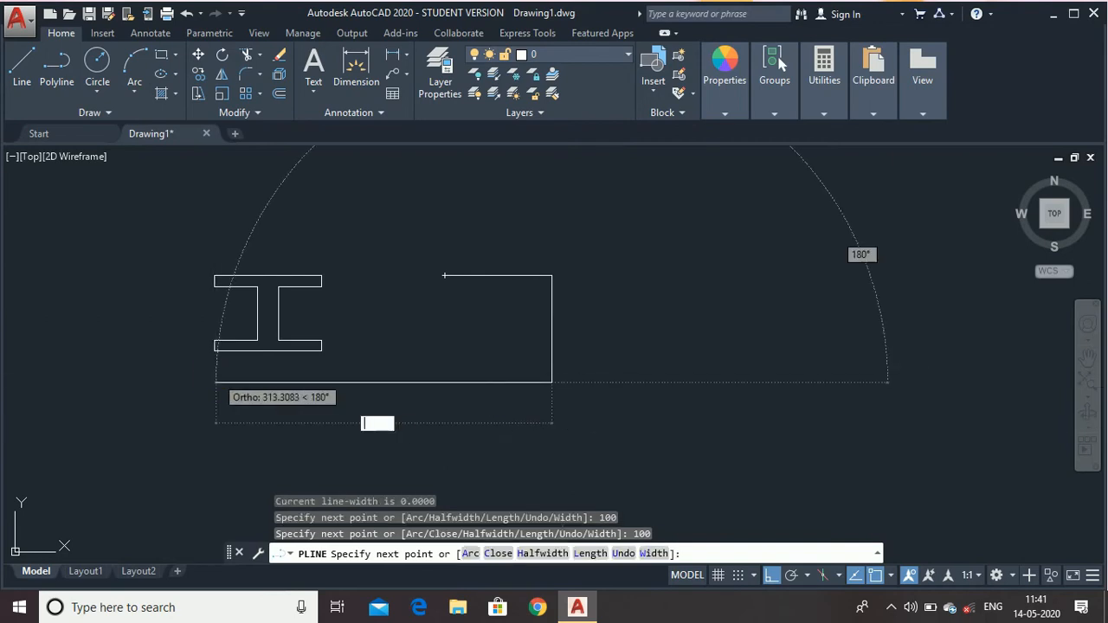
pyautogui.write('100')
pyautogui.press('Return')
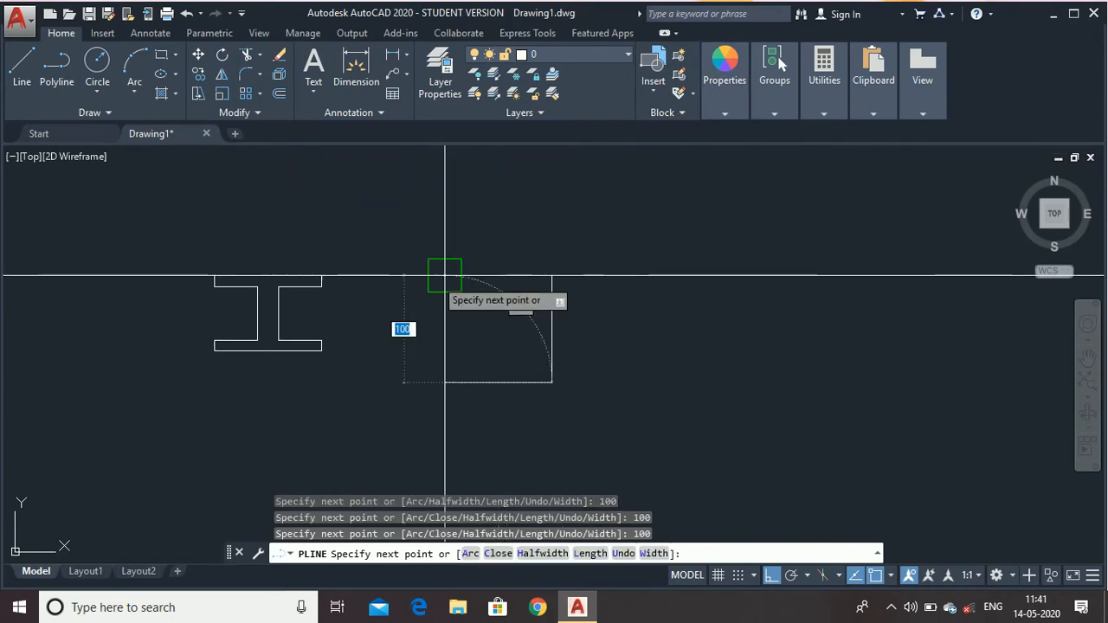
pyautogui.click(438, 279)
pyautogui.press('Escape')
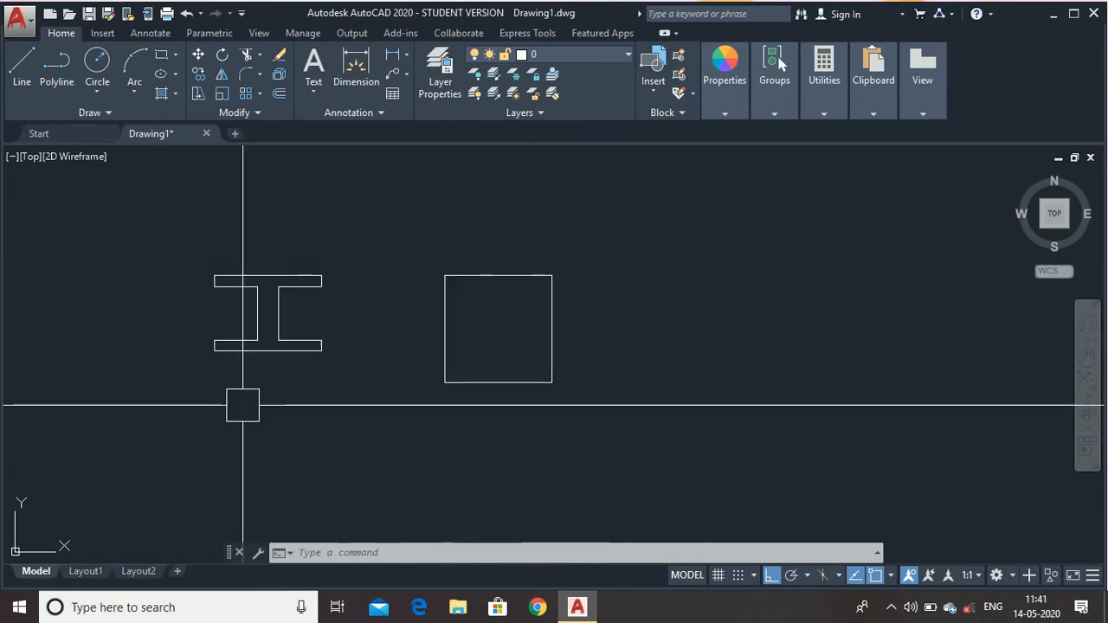
# Examine the line-drawn I-section and the polyline square up close and side by side
pyautogui.scroll(6, 263, 346)
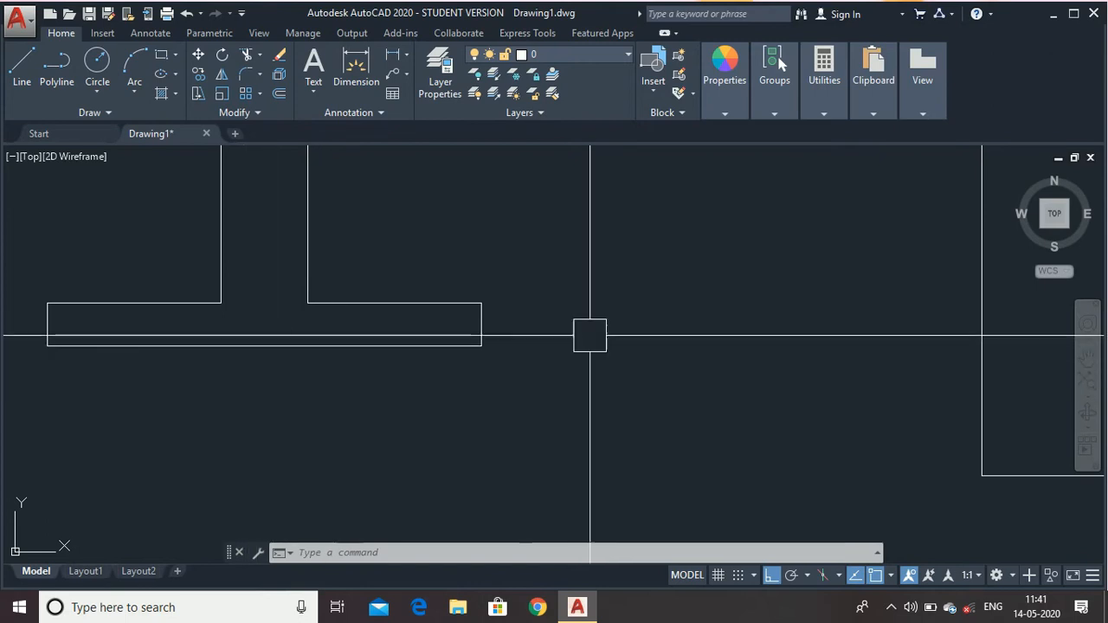
pyautogui.scroll(6, 478, 329)
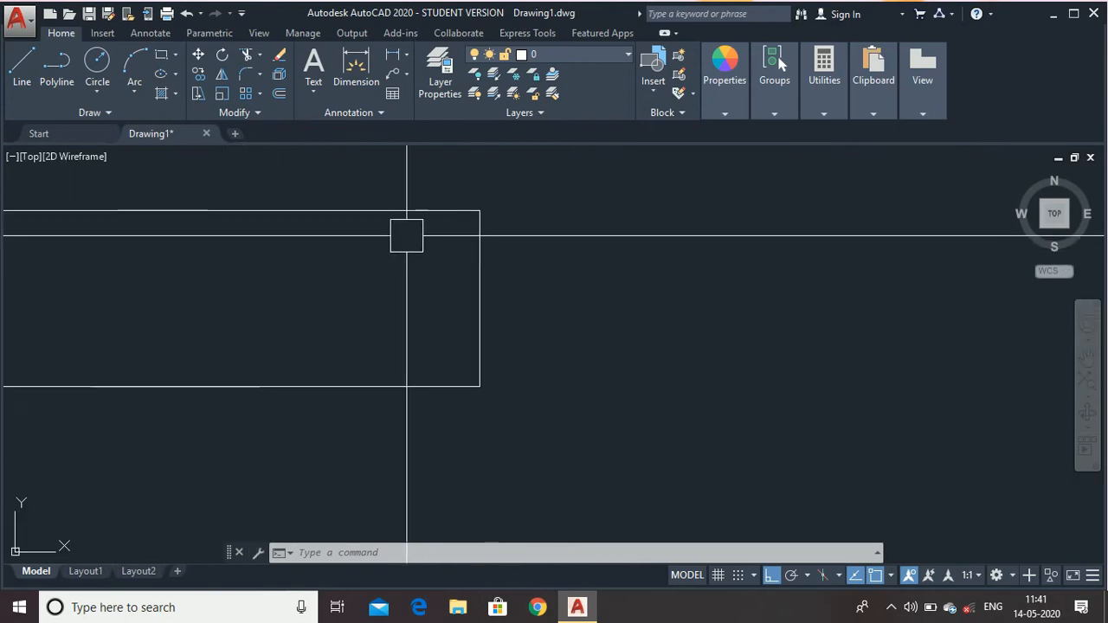
pyautogui.scroll(-12, 407, 235)
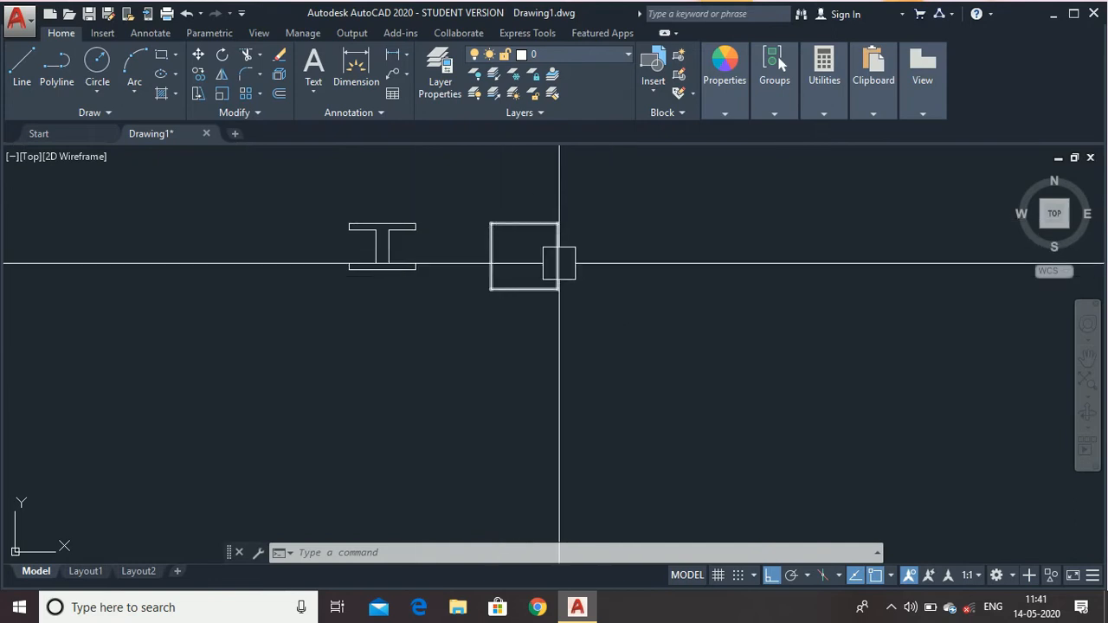
pyautogui.scroll(6, 386, 218)
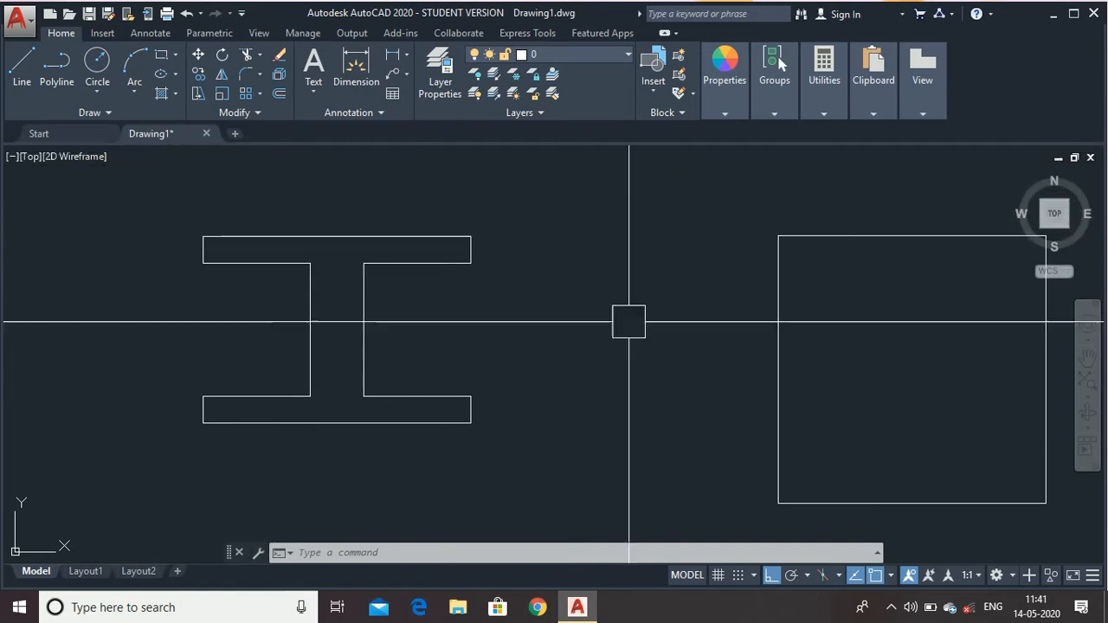
pyautogui.scroll(-2, 213, 309)
pyautogui.scroll(4, 741, 273)
pyautogui.scroll(-4, 449, 195)
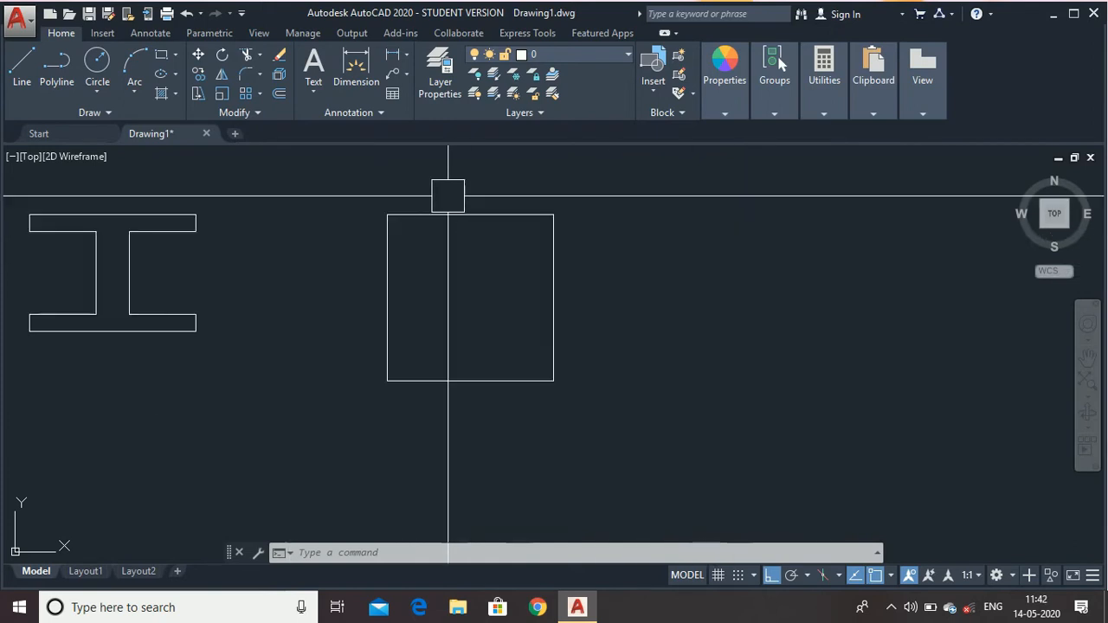
pyautogui.scroll(-2, 322, 327)
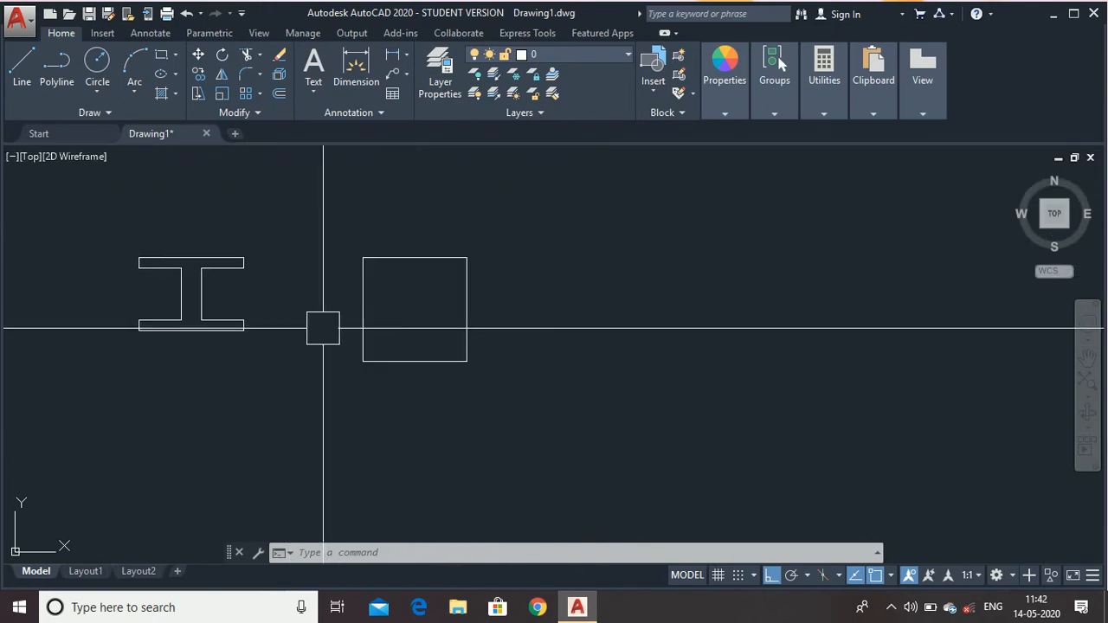
pyautogui.scroll(2, 739, 299)
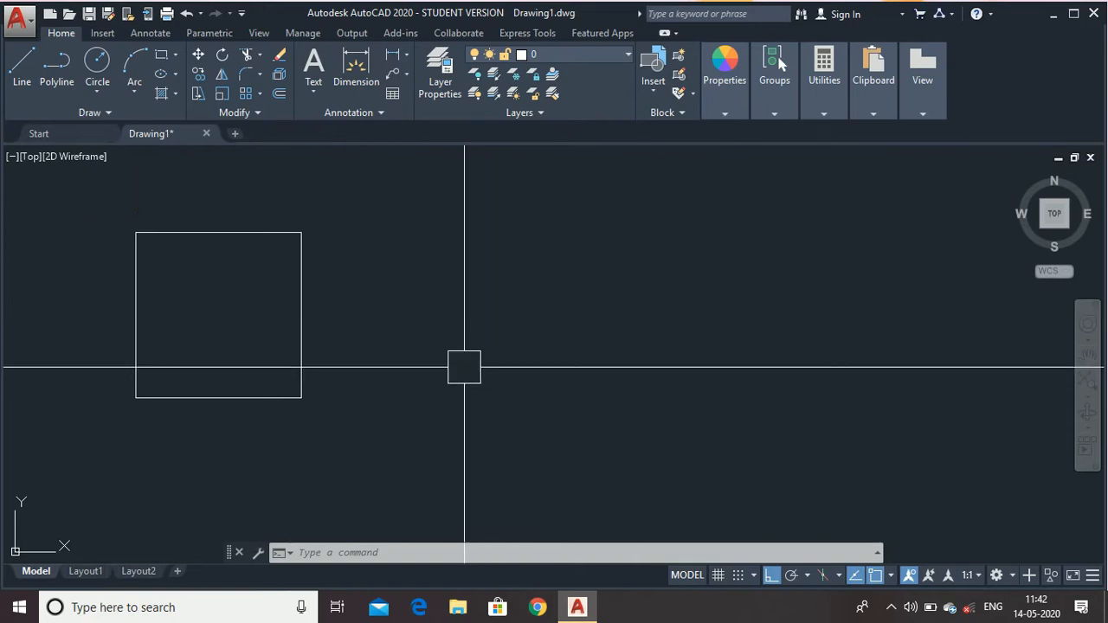
# Draw a circle with a diameter of 100 to the right of the square
pyautogui.write('c')
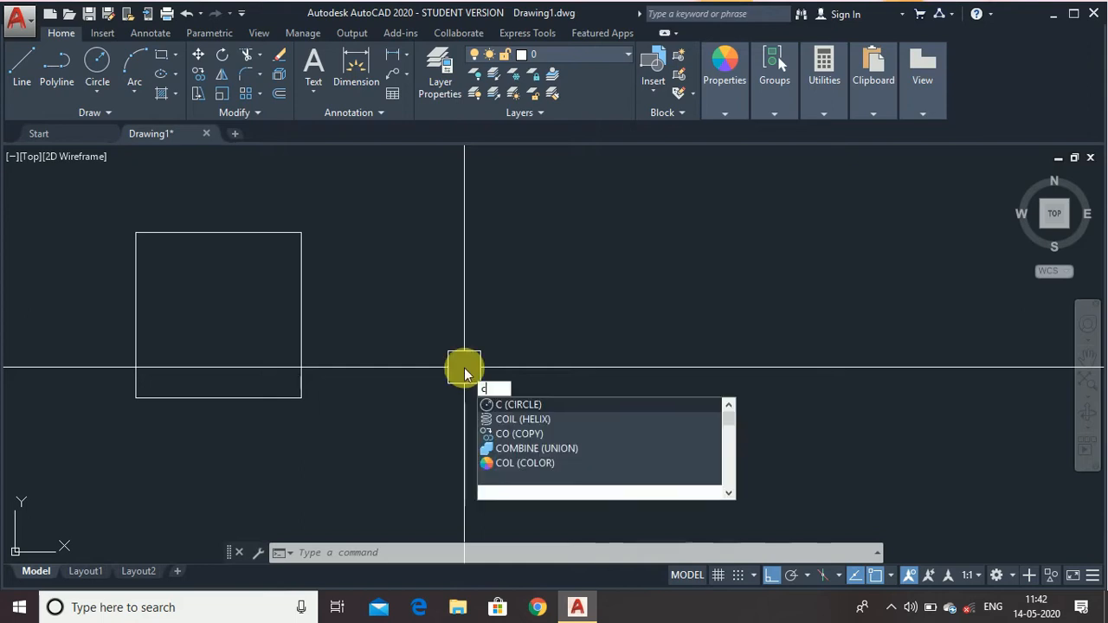
pyautogui.press('Return')
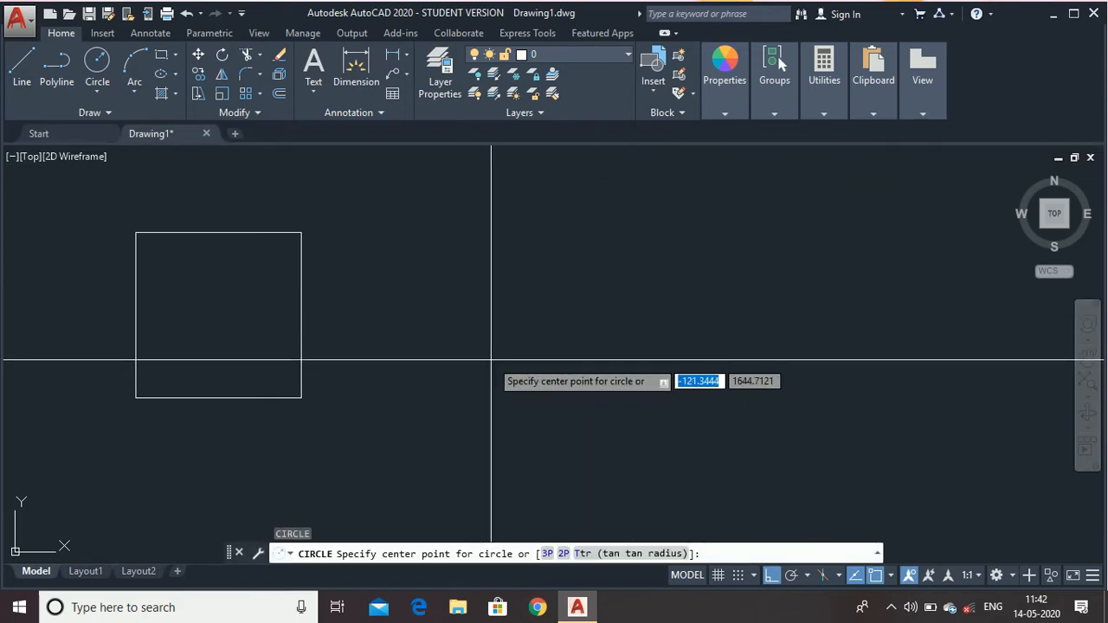
pyautogui.click(584, 322)
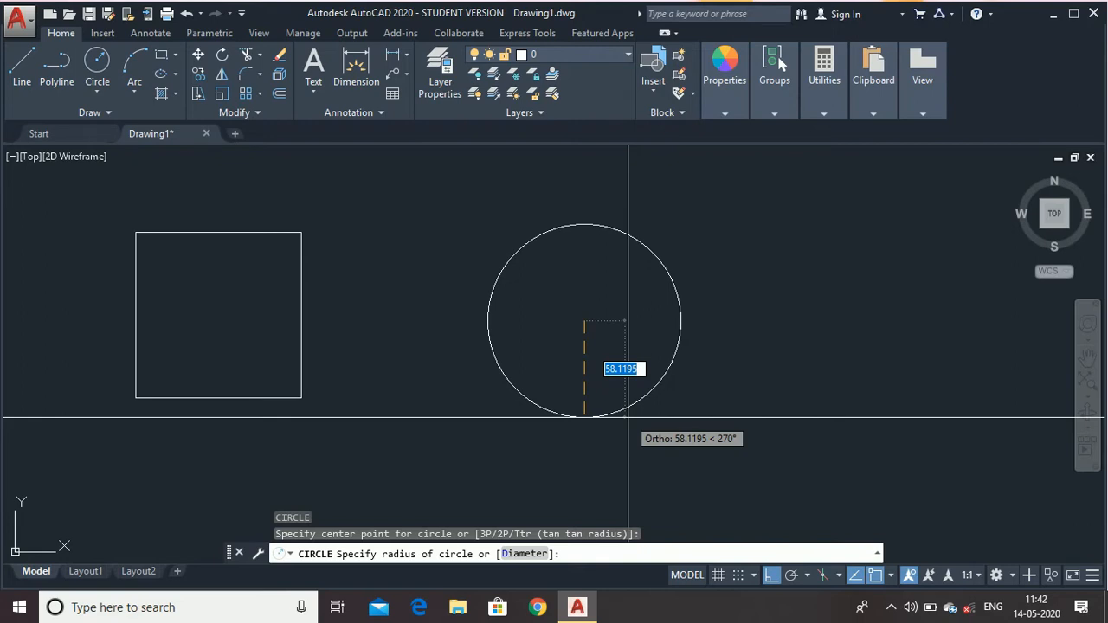
pyautogui.click(628, 418)
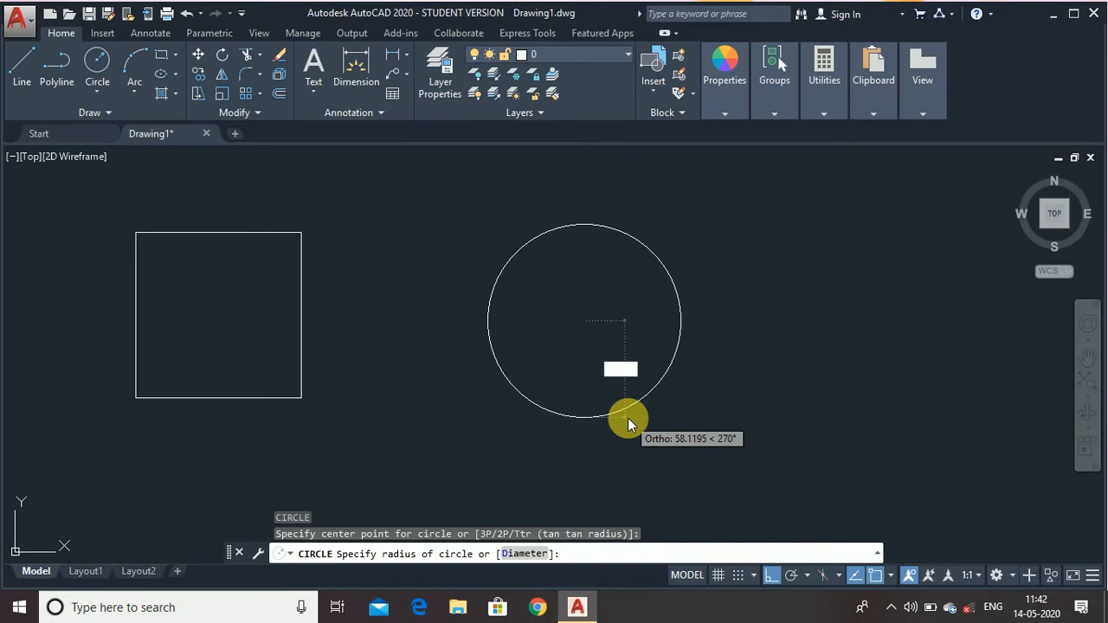
pyautogui.write('d')
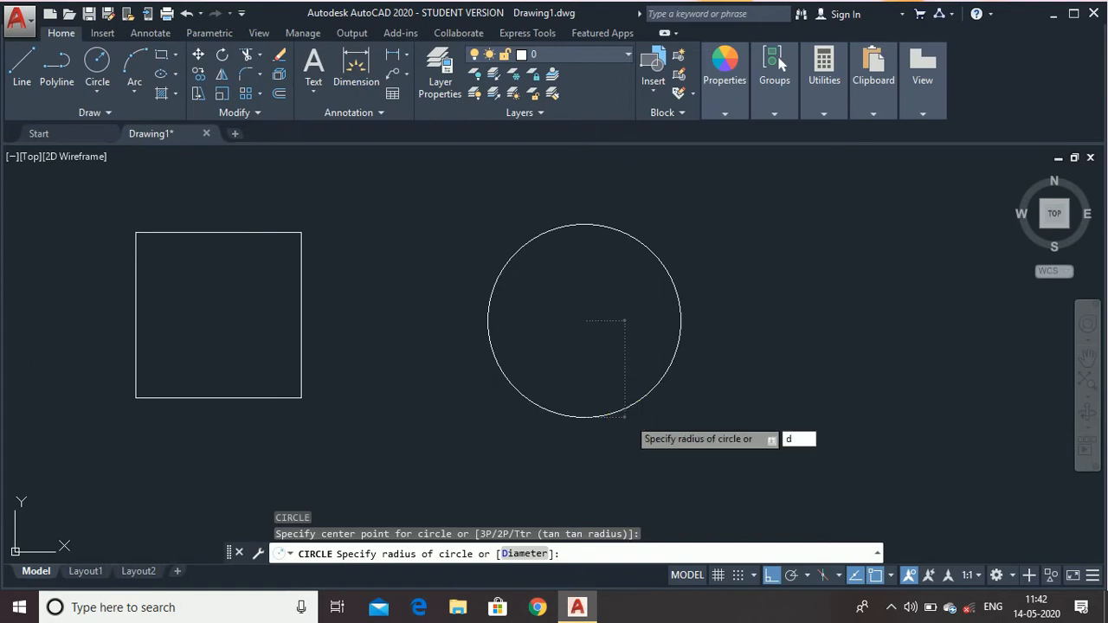
pyautogui.press('Return')
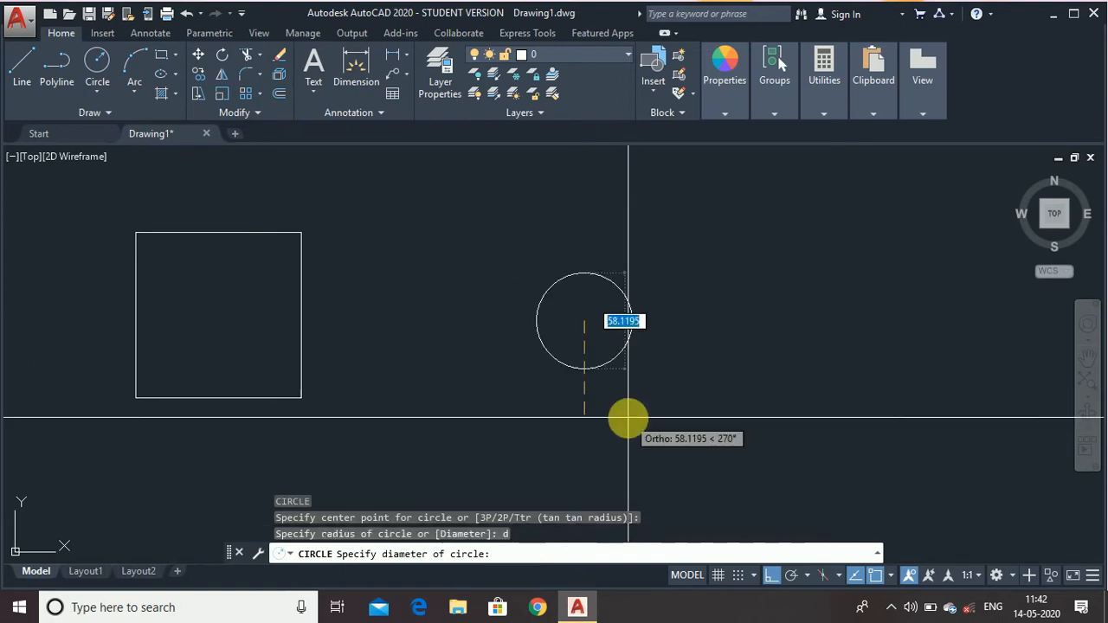
pyautogui.write('100')
pyautogui.press('Return')
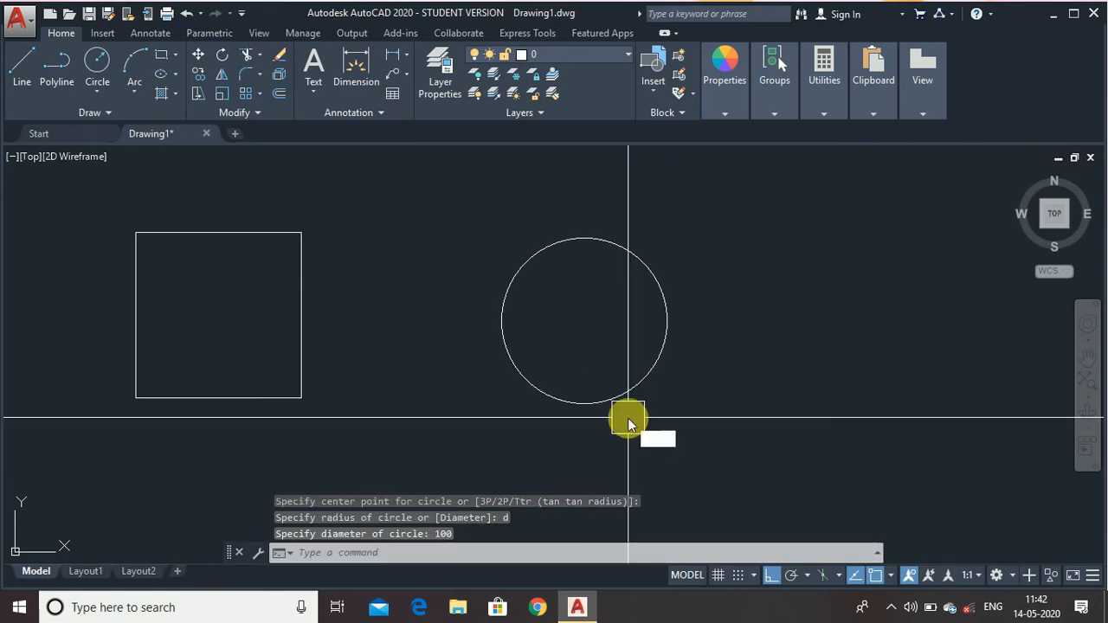
# Draw a circle with a radius of 40 just to the right of the 100-diameter circle
pyautogui.press('Return')
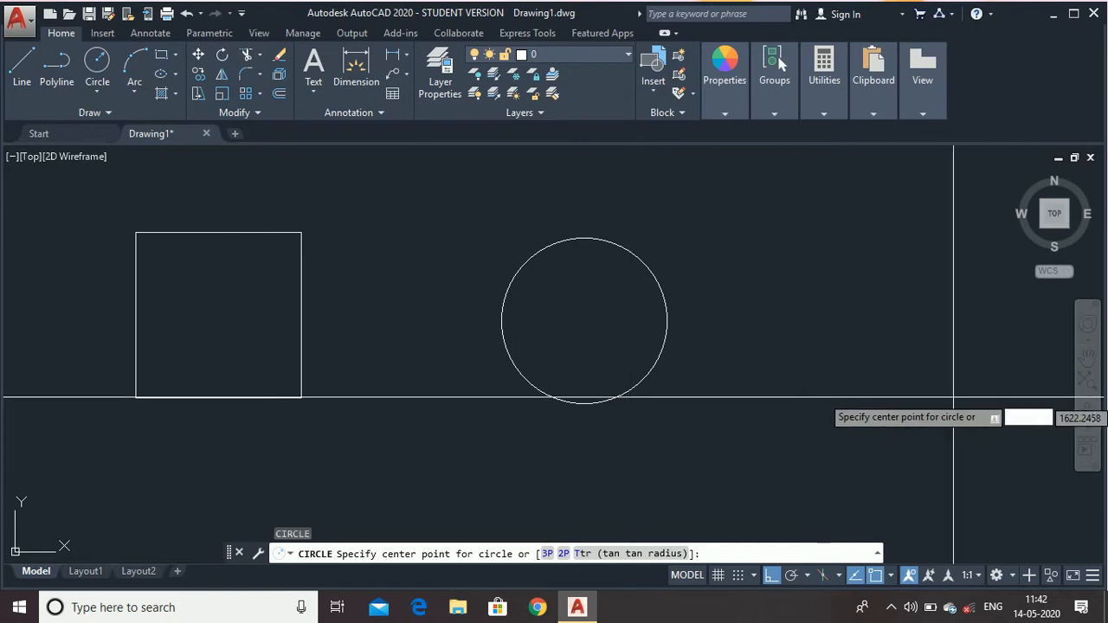
pyautogui.click(760, 326)
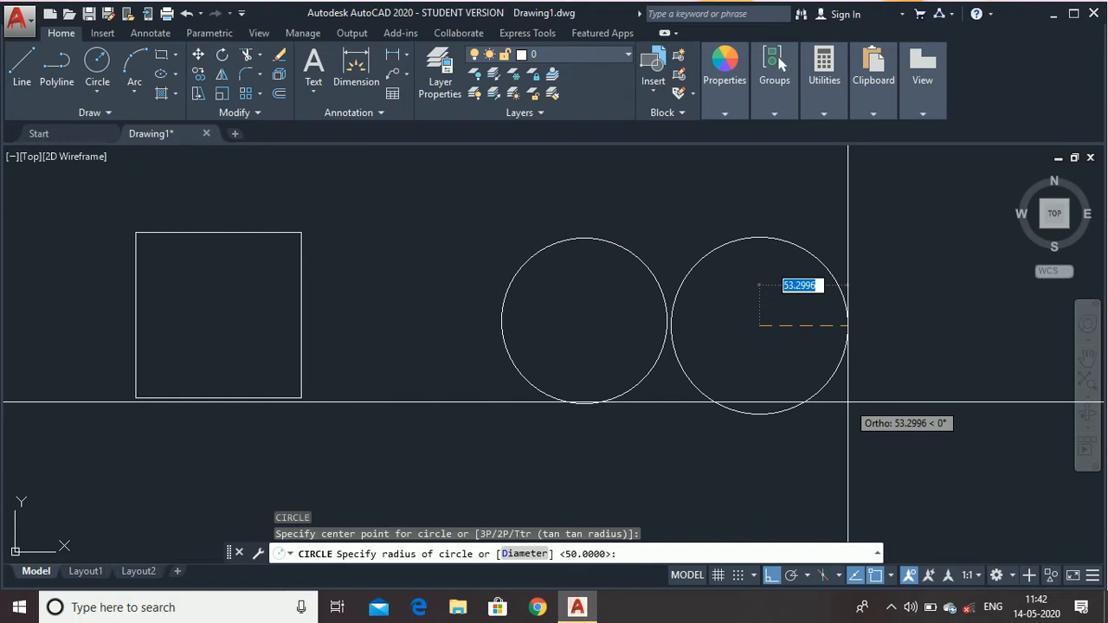
pyautogui.press('BackSpace')
pyautogui.write('40')
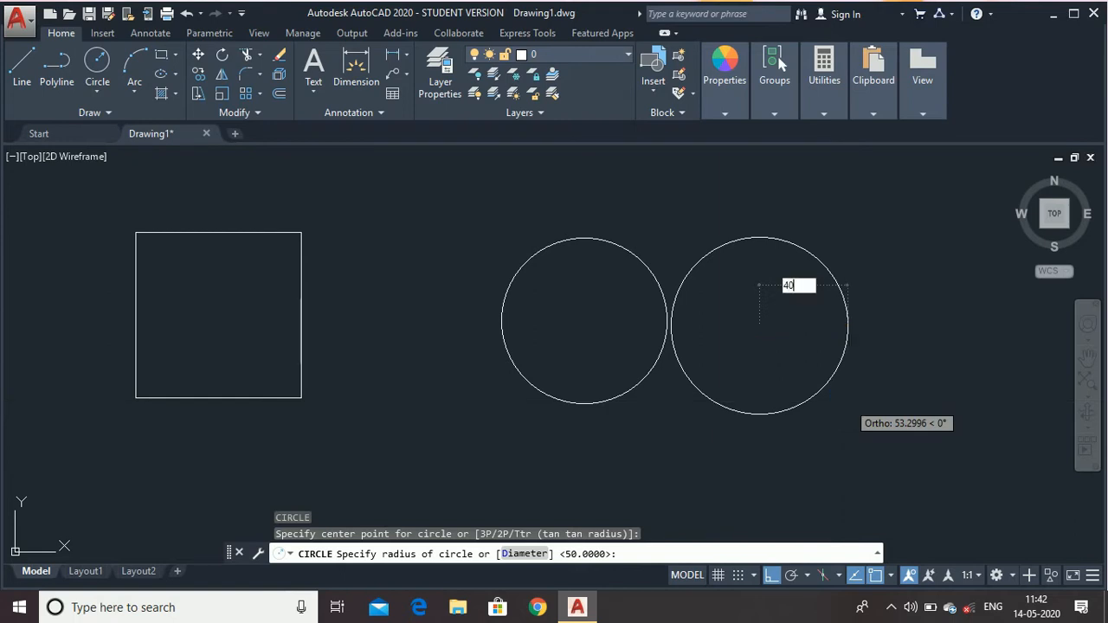
pyautogui.press('Return')
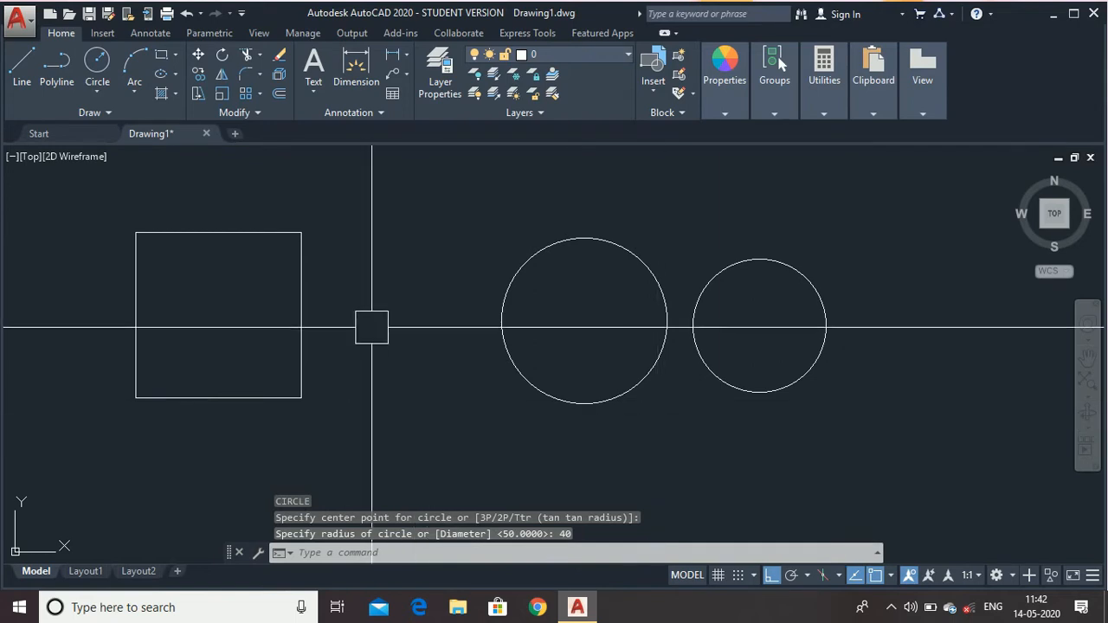
# Draw a circle of radius 20 tangent to both existing circles near their undersides, using the tangent-tangent-radius option
pyautogui.scroll(-2, 557, 375)
pyautogui.scroll(2, 649, 470)
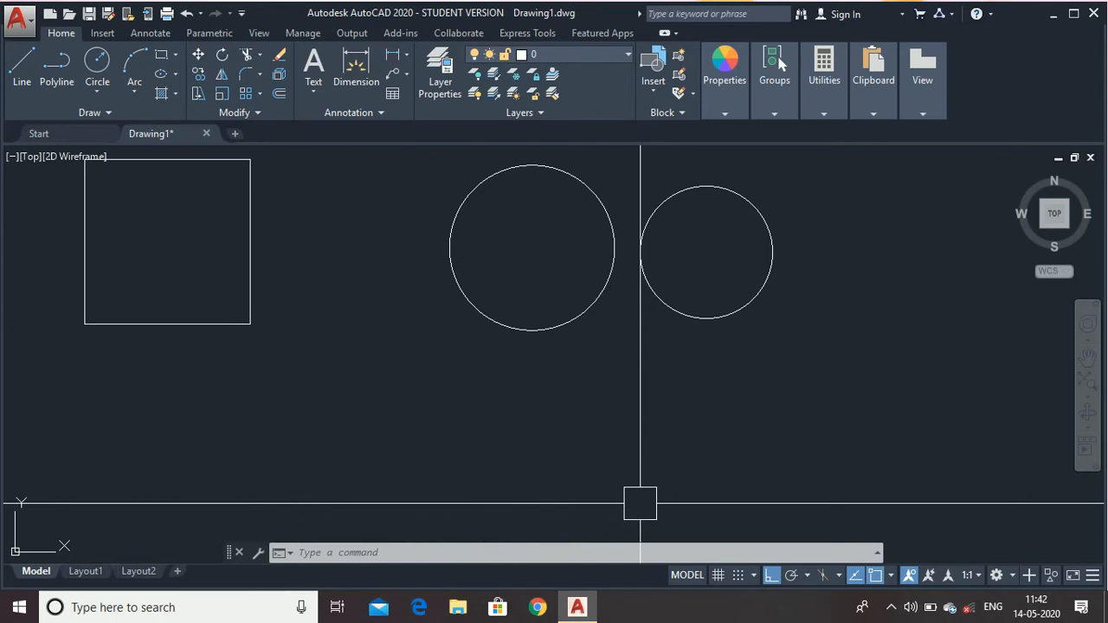
pyautogui.write('c')
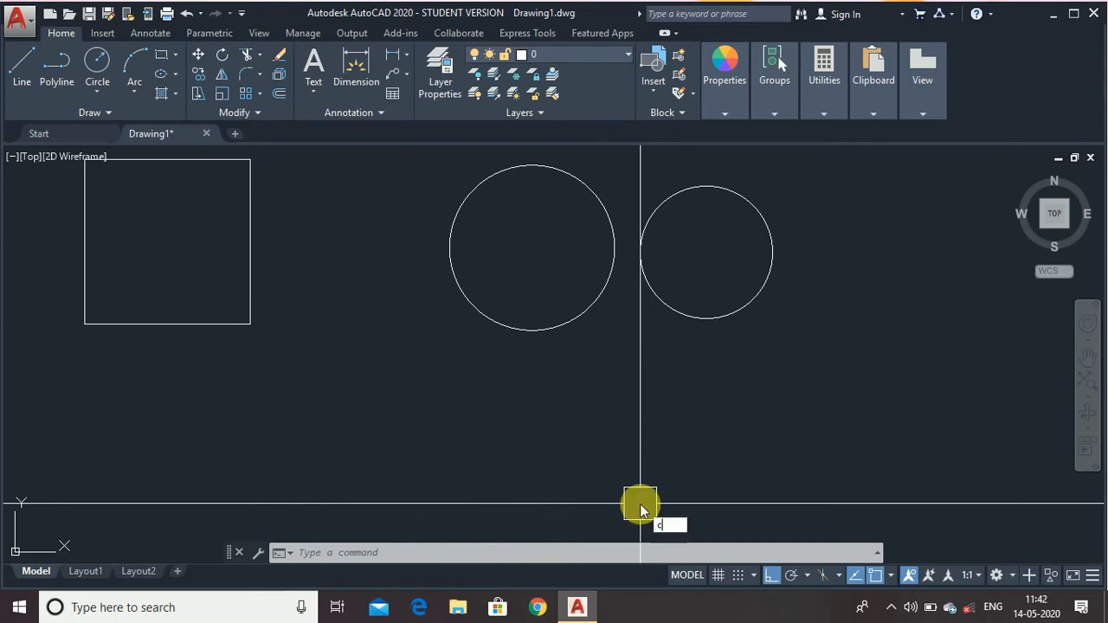
pyautogui.press('Return')
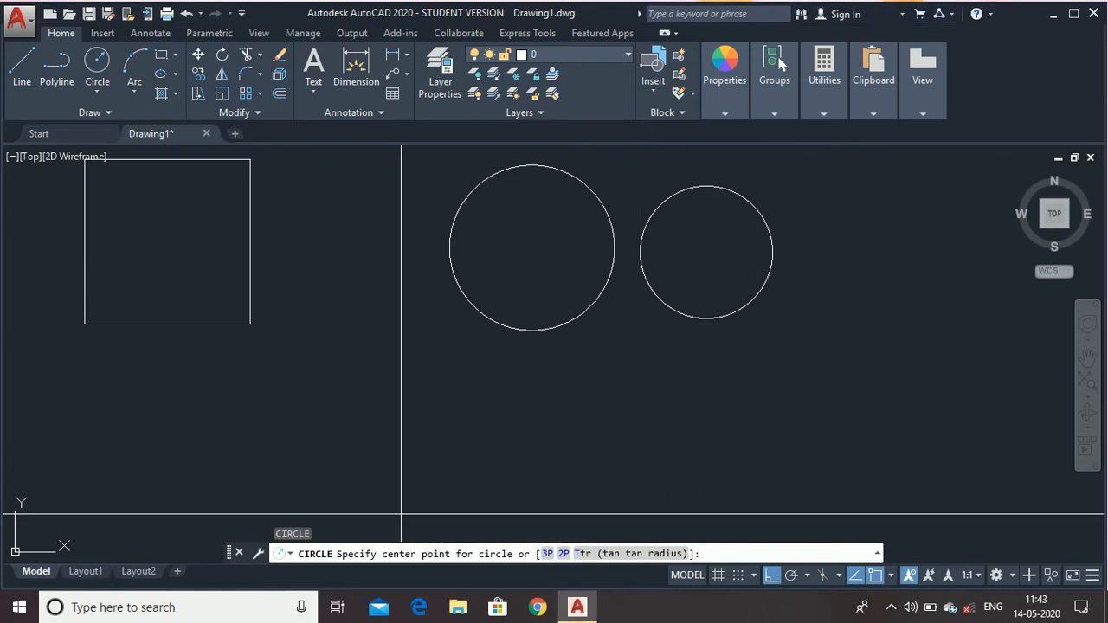
pyautogui.click(632, 554)
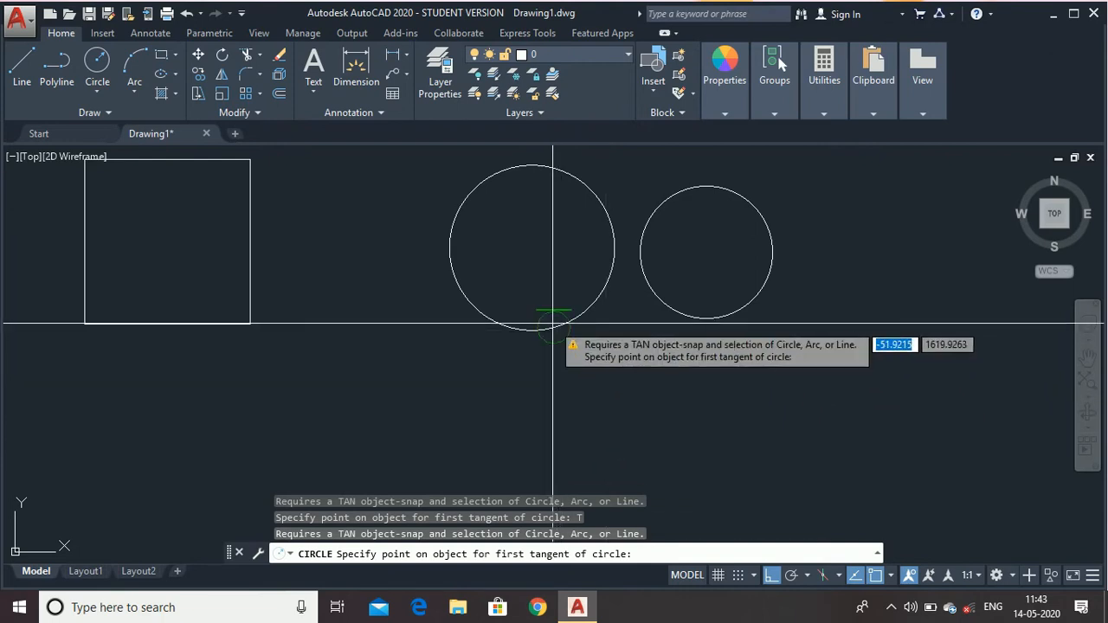
pyautogui.click(597, 316)
pyautogui.click(699, 318)
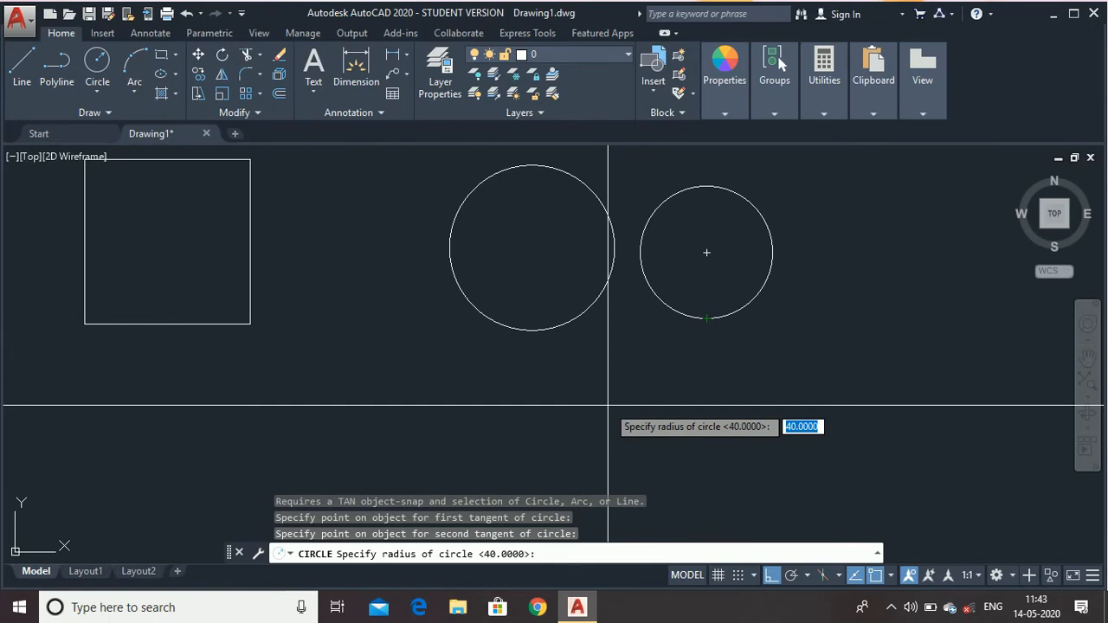
pyautogui.press('BackSpace')
pyautogui.press('Return')
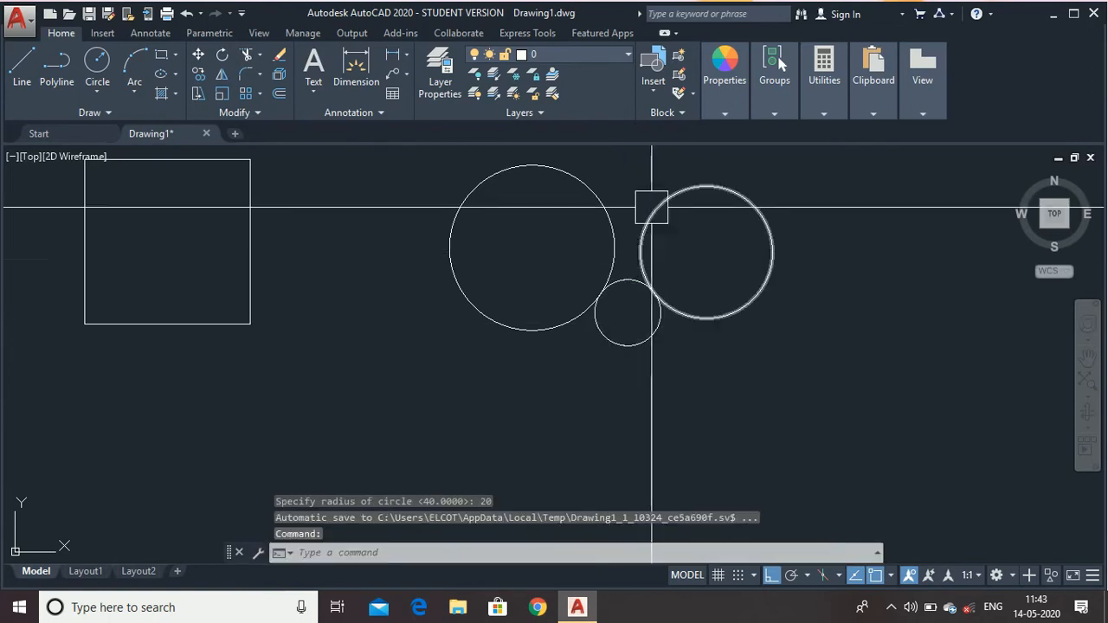
# Draw a three-point arc right of the circles, its second point level with the start and its end point 100 units straight above the second
pyautogui.scroll(-4, 436, 398)
pyautogui.scroll(2, 651, 371)
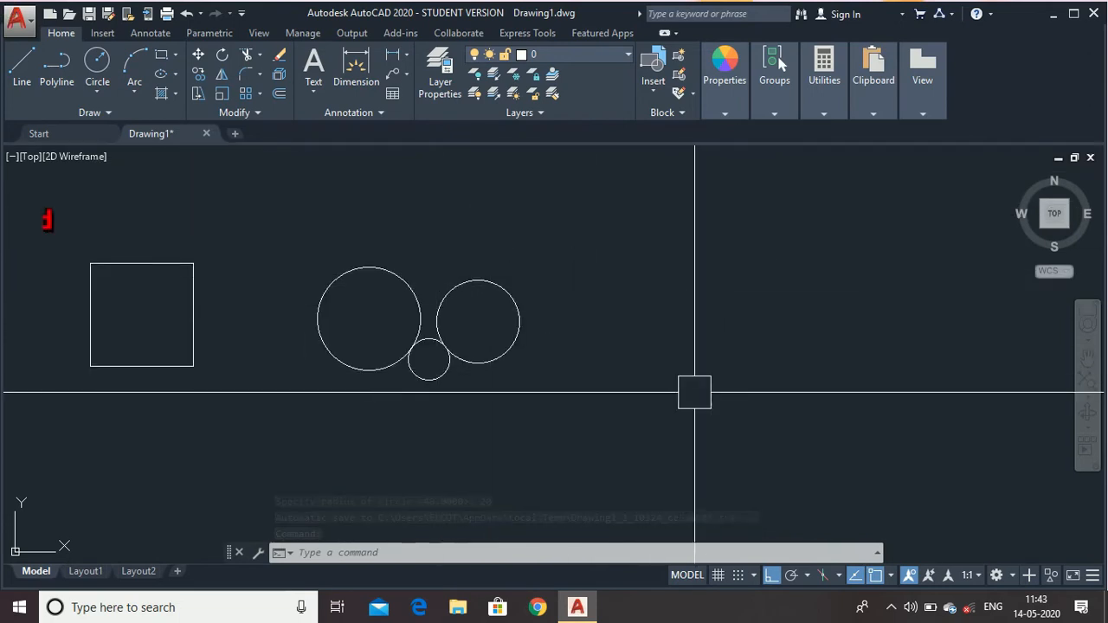
pyautogui.write('ARC')
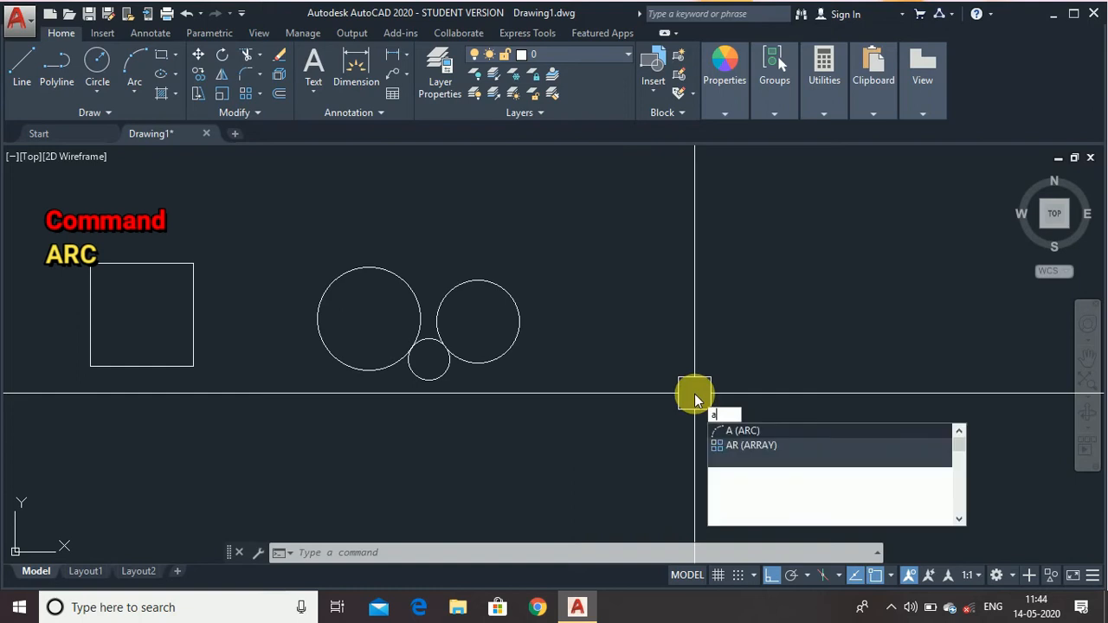
pyautogui.press('Return')
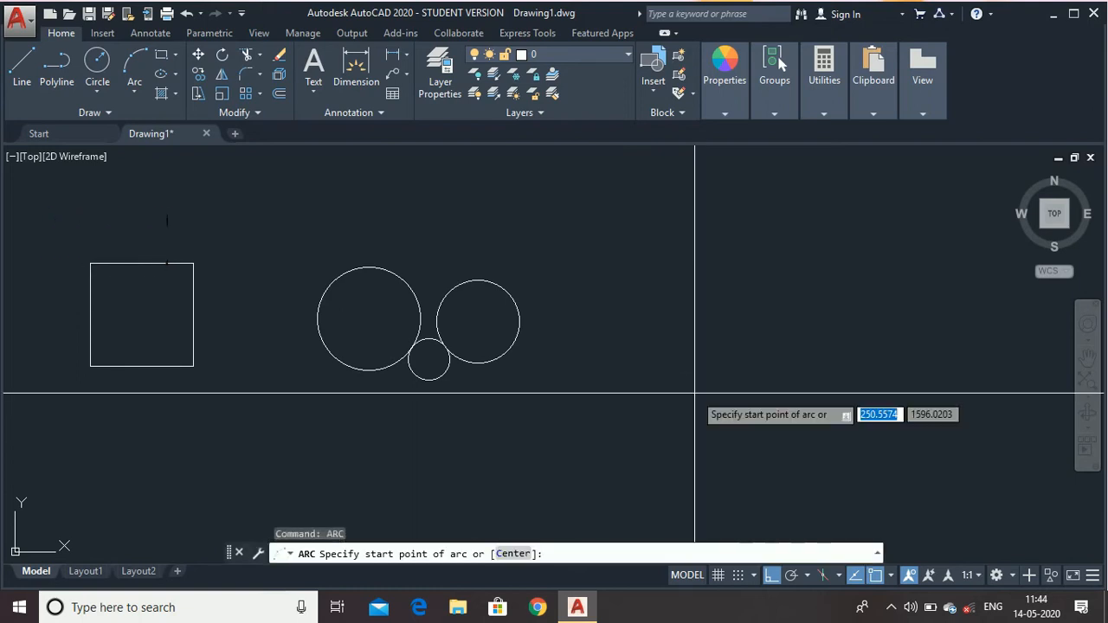
pyautogui.click(606, 429)
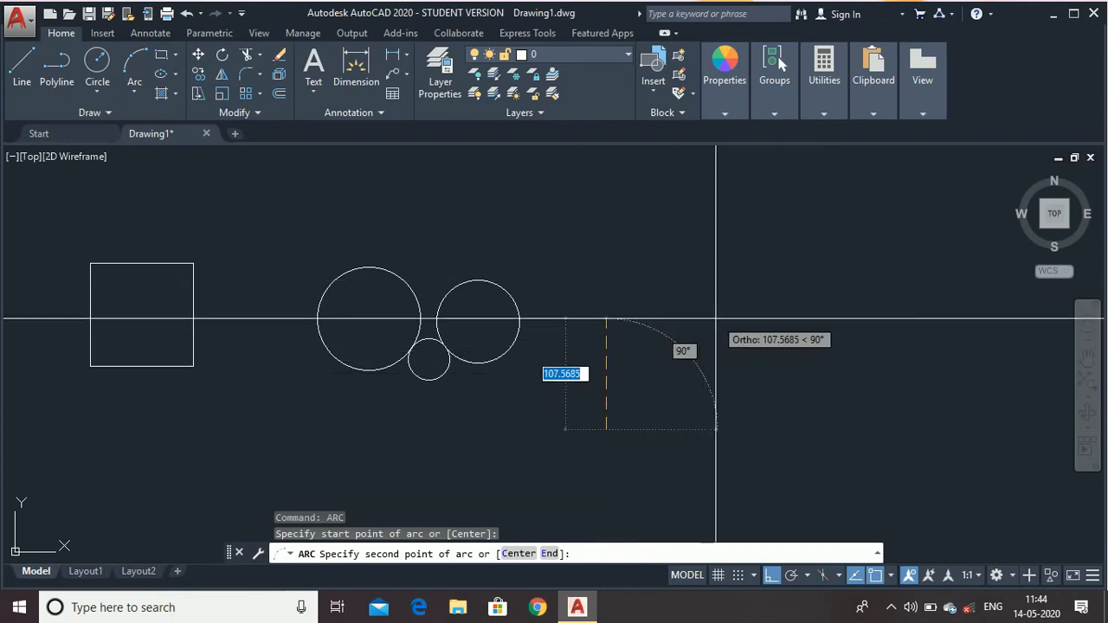
pyautogui.click(718, 429)
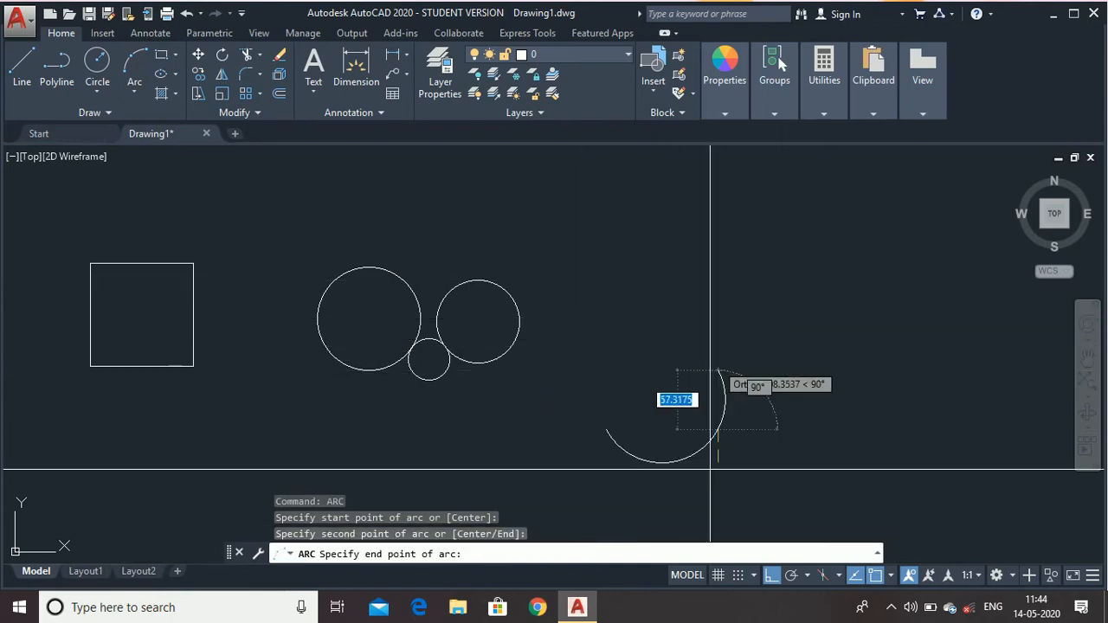
pyautogui.write('1')
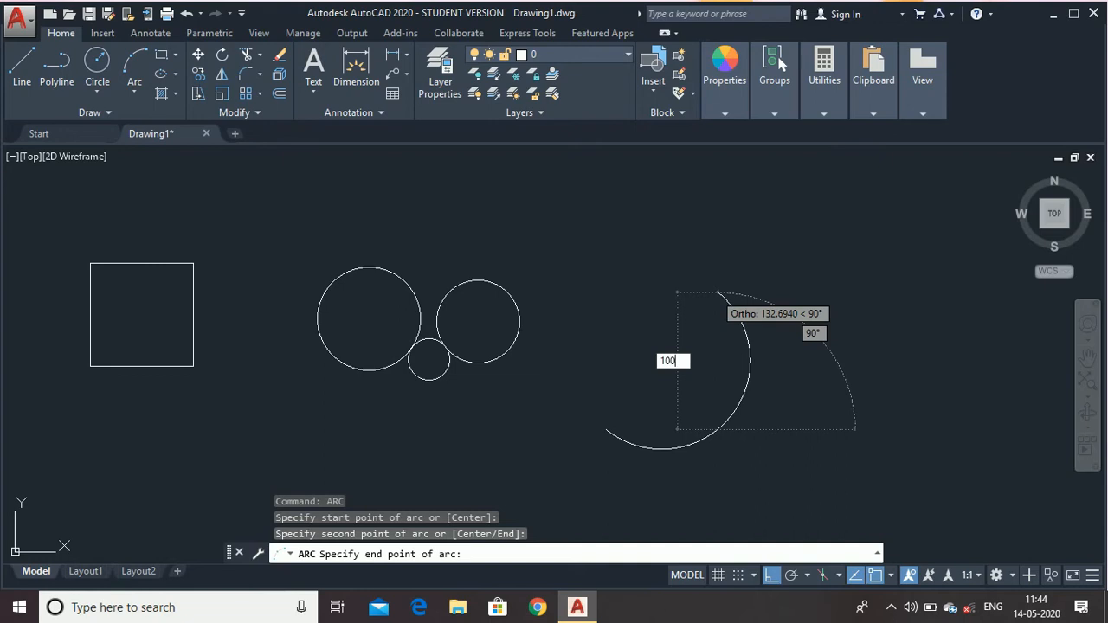
pyautogui.write('00')
pyautogui.press('Return')
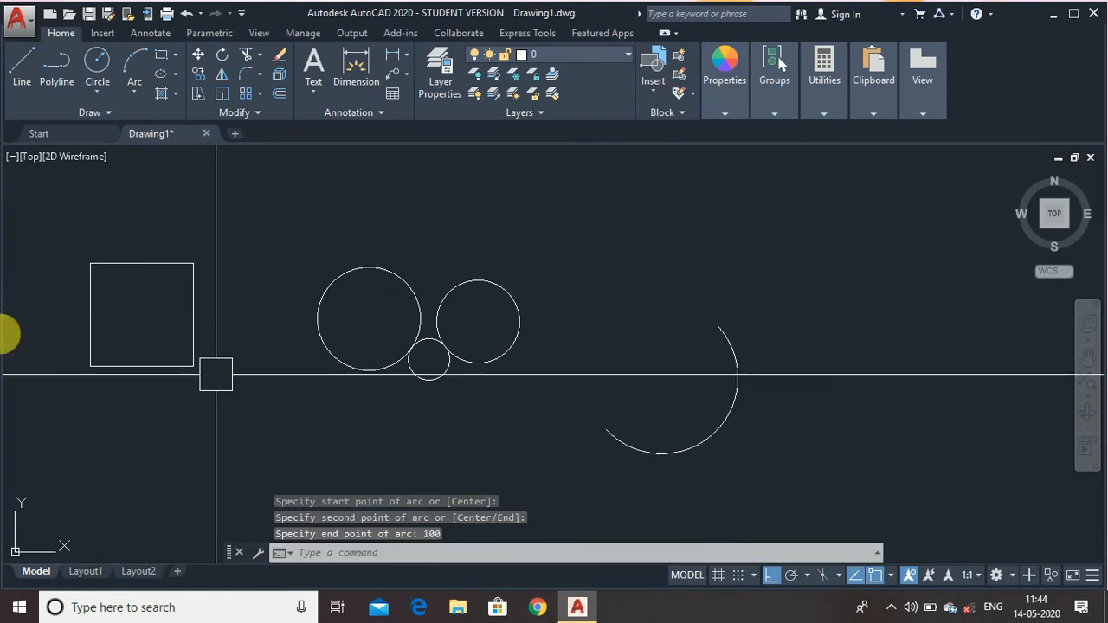
# Examine the available methods for constructing arcs and circles
pyautogui.click(136, 95)
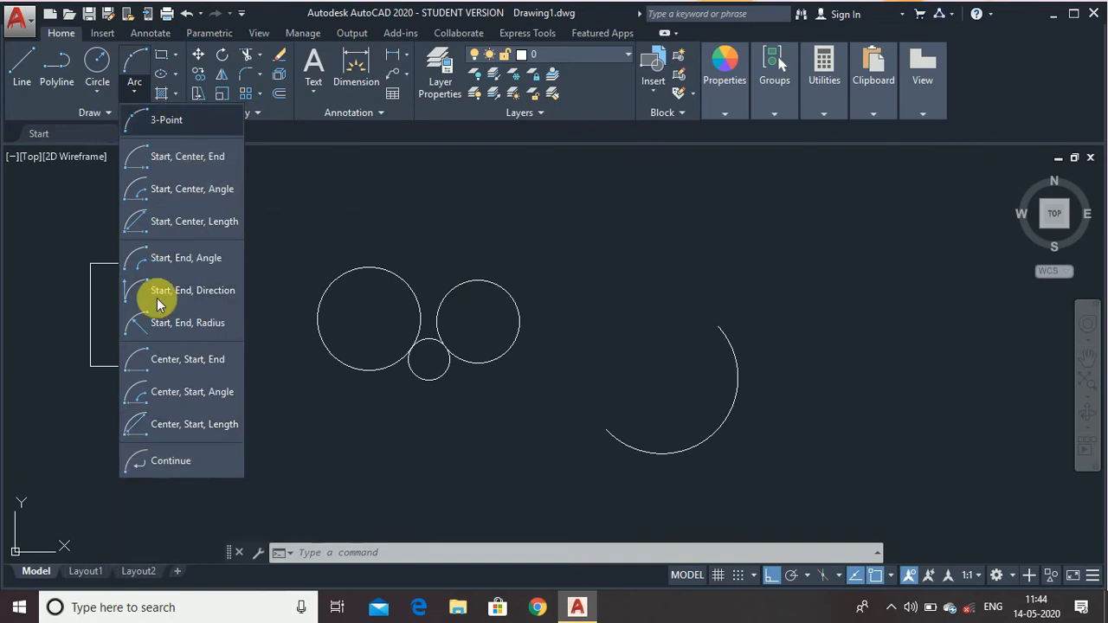
pyautogui.click(98, 94)
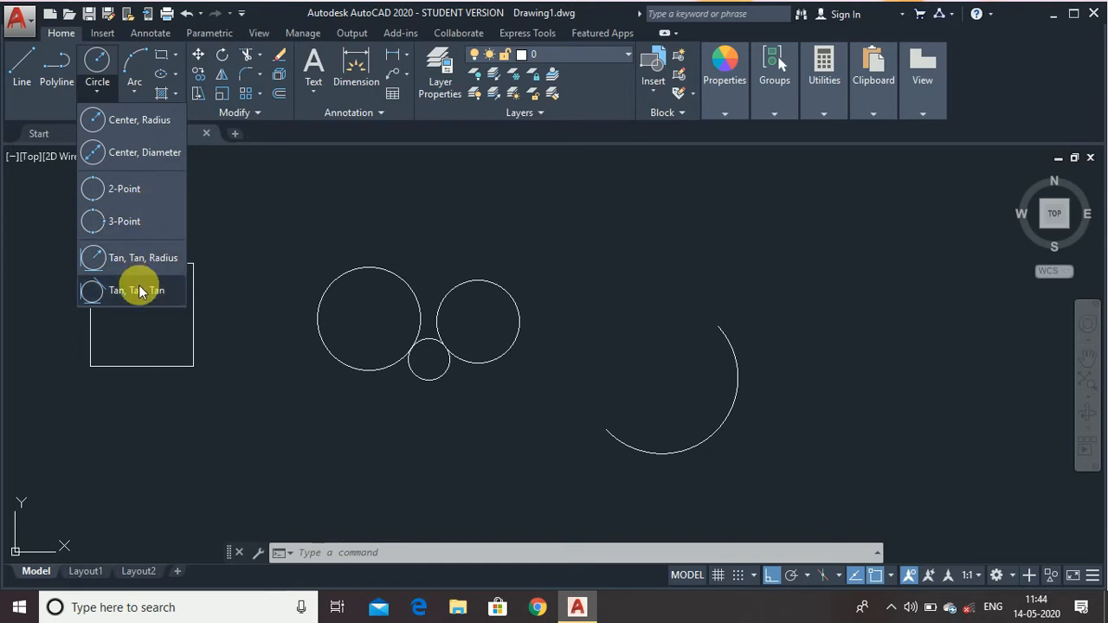
pyautogui.click(97, 93)
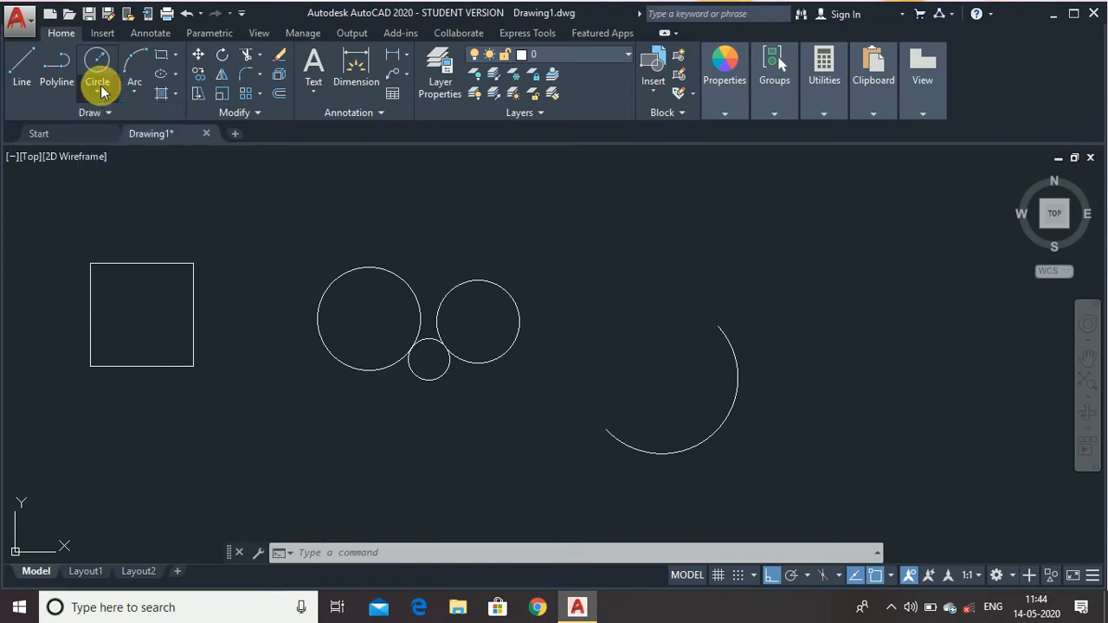
# Delete the arc to the right of the circles and undo the deletion
pyautogui.scroll(-2, 142, 243)
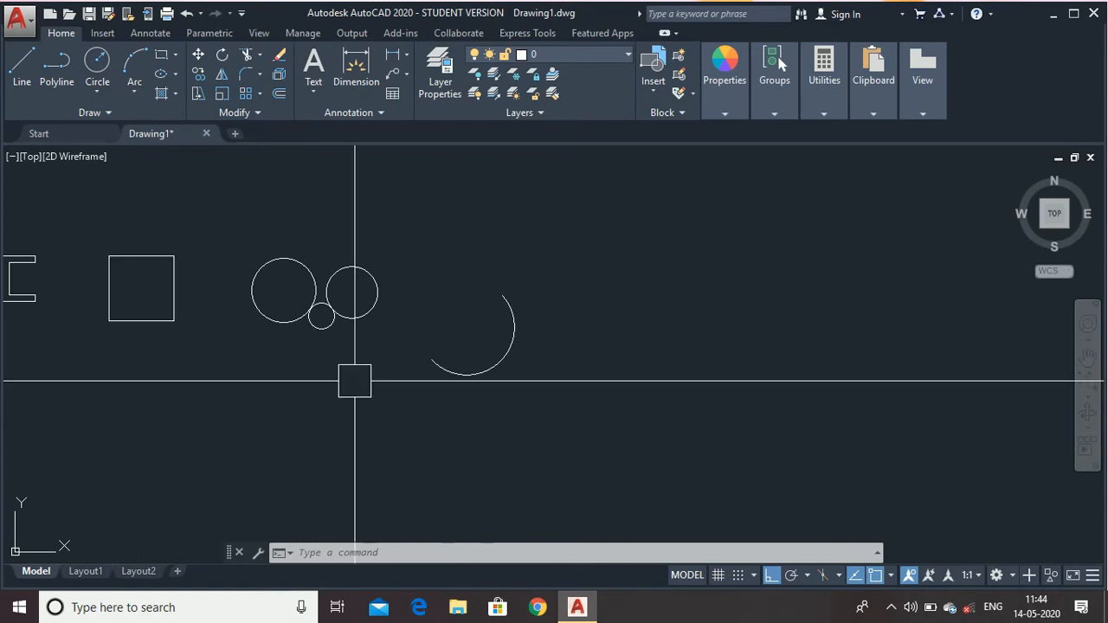
pyautogui.click(467, 375)
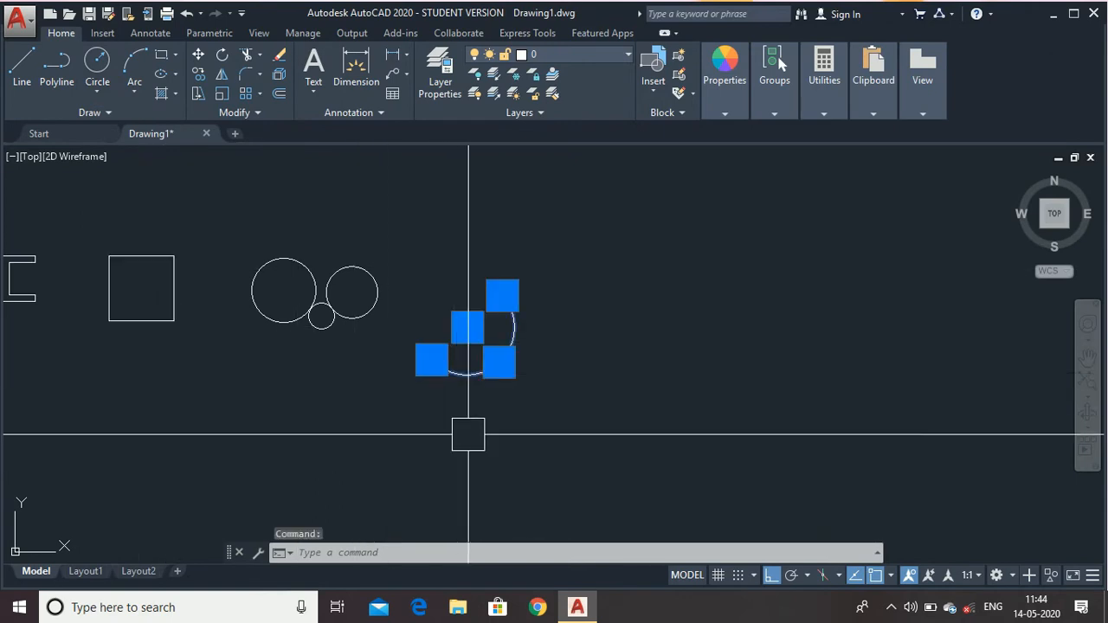
pyautogui.press('Delete')
pyautogui.scroll(4, 460, 267)
pyautogui.scroll(-2, 460, 267)
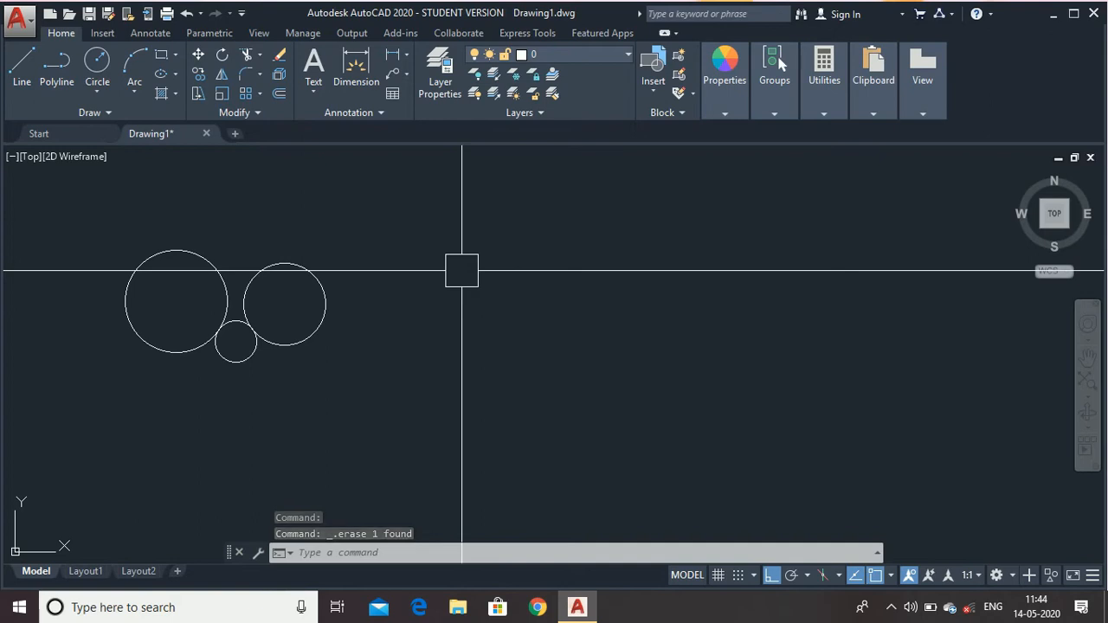
pyautogui.hotkey('ctrl', 'z')
pyautogui.hotkey('ctrl', 'z')
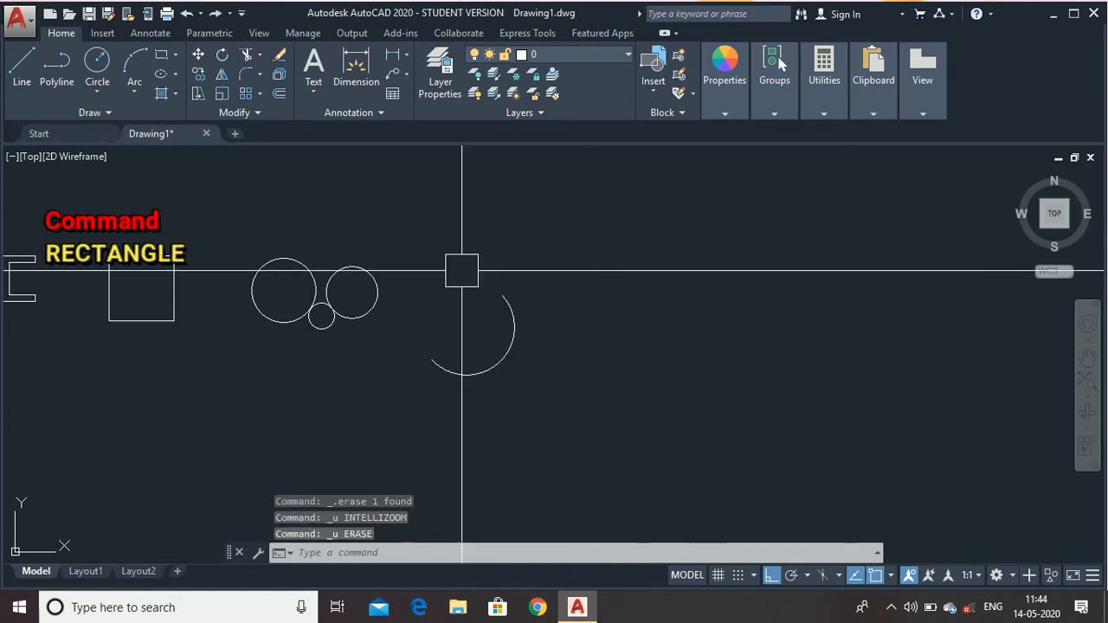
# Draw a rectangle 100 units wide and 50 units high to the lower right of the arc
pyautogui.scroll(5, 754, 275)
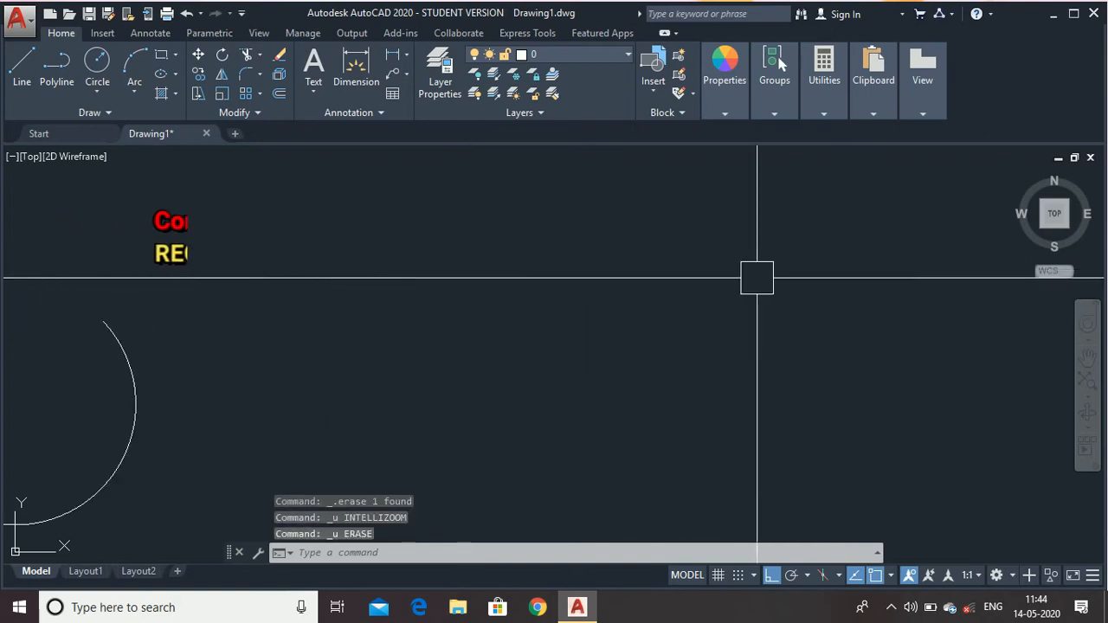
pyautogui.scroll(-3, 750, 282)
pyautogui.write('REC')
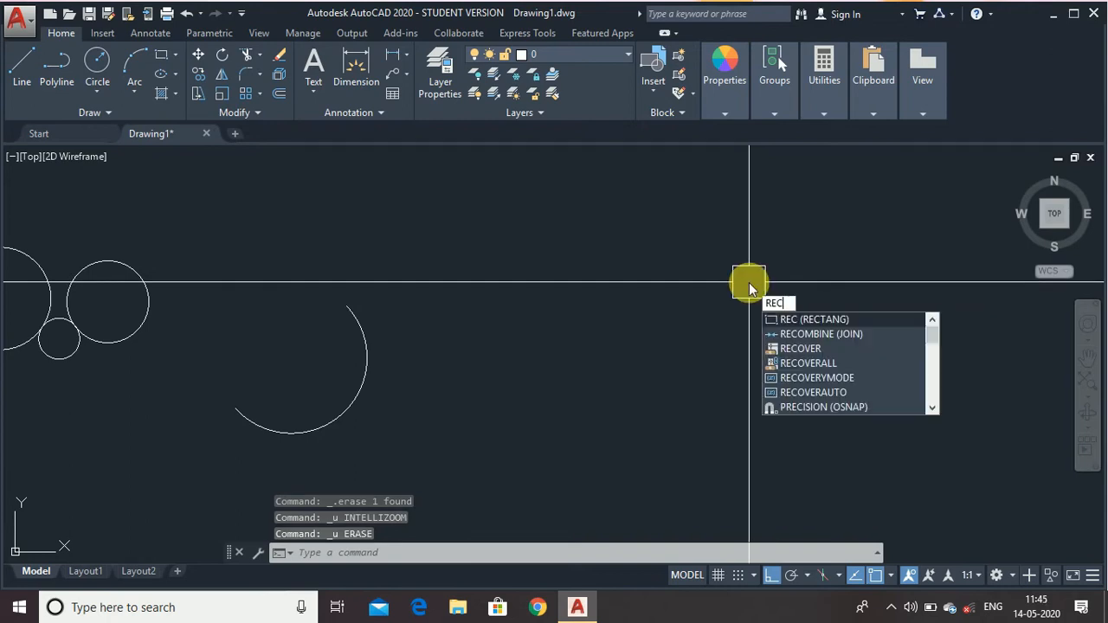
pyautogui.press('Return')
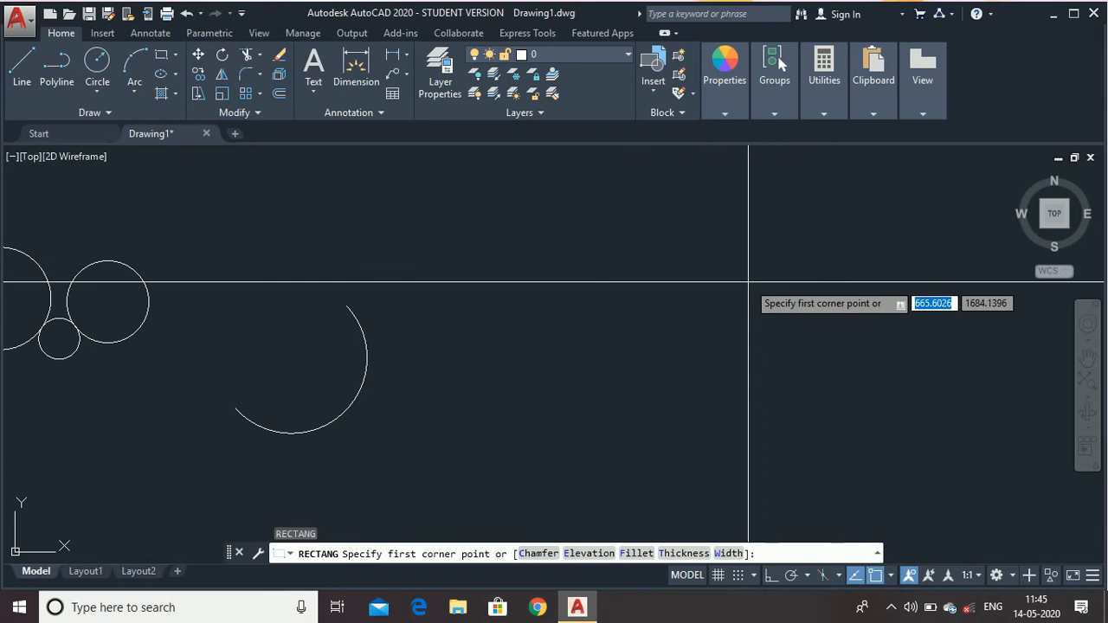
pyautogui.click(465, 476)
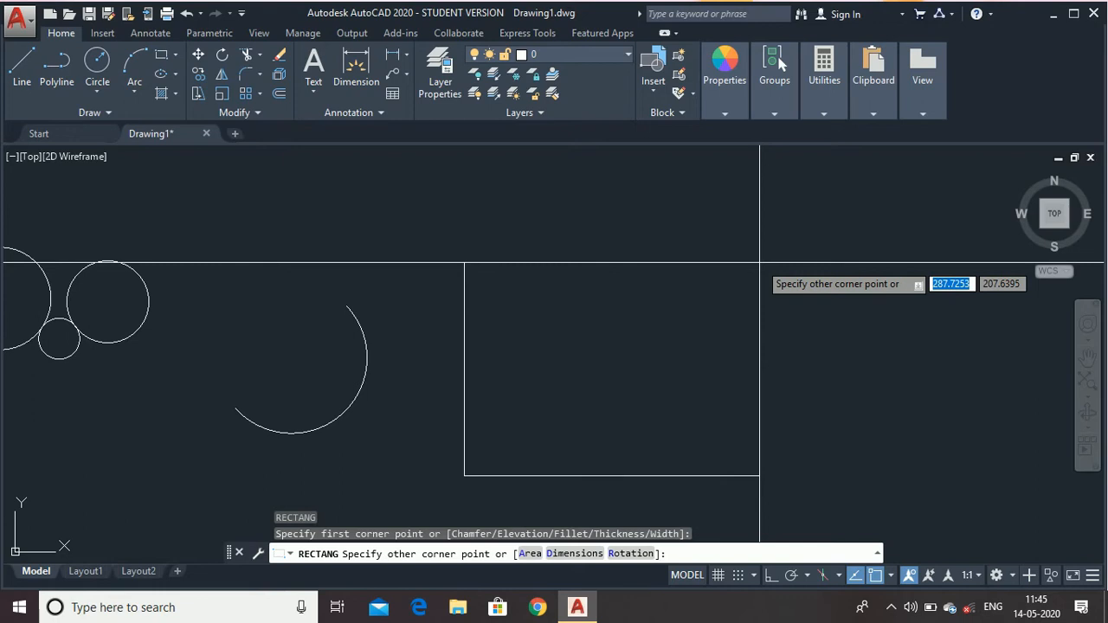
pyautogui.write('100')
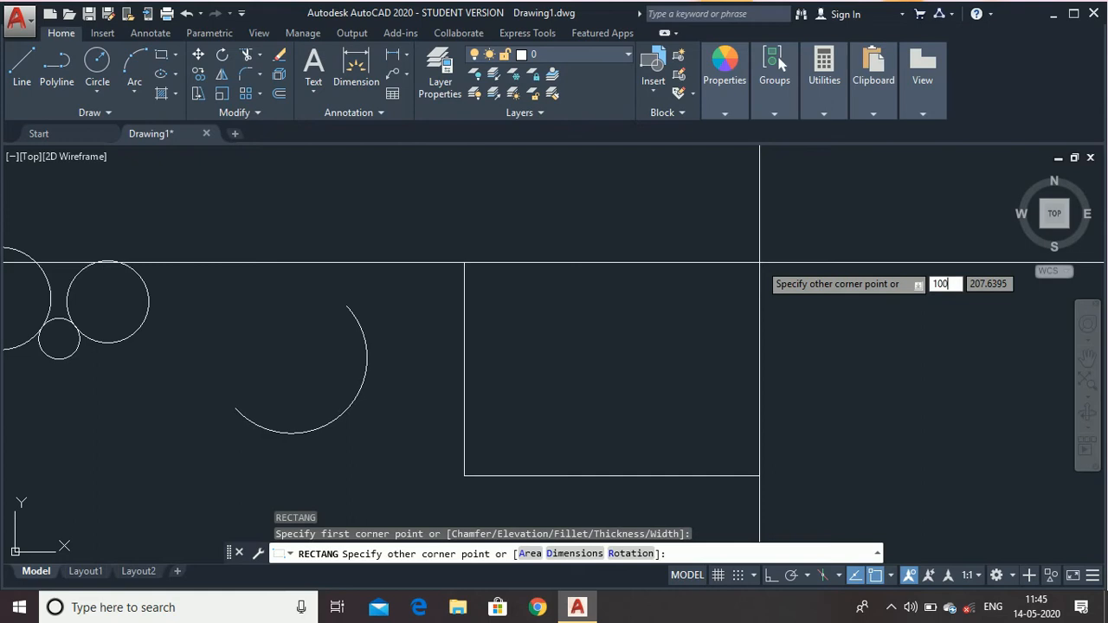
pyautogui.press('Tab')
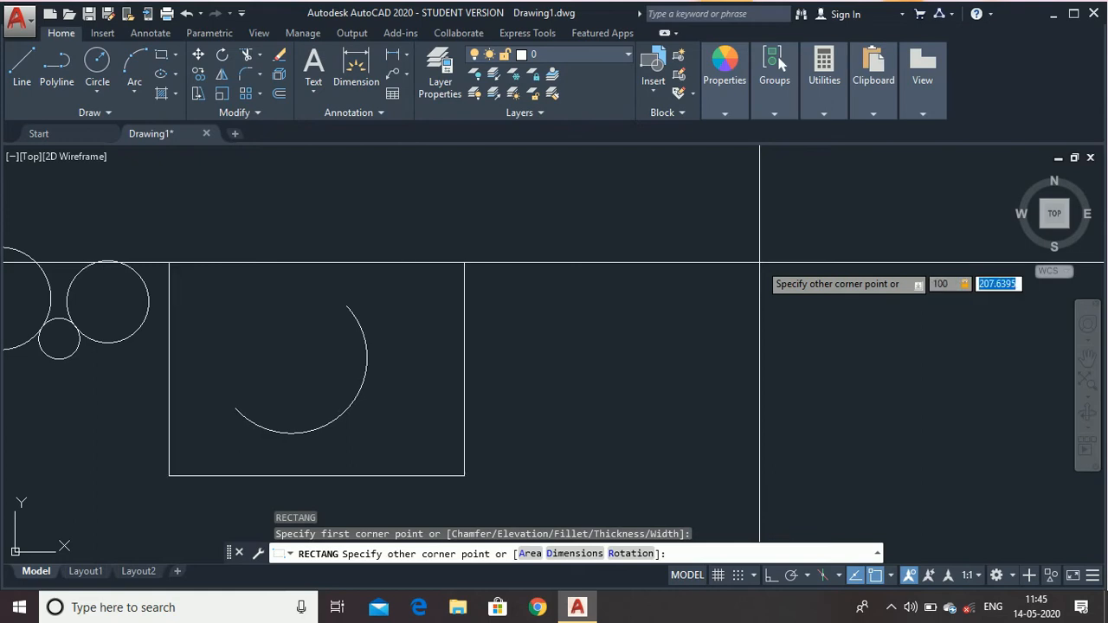
pyautogui.write('500')
pyautogui.press('BackSpace')
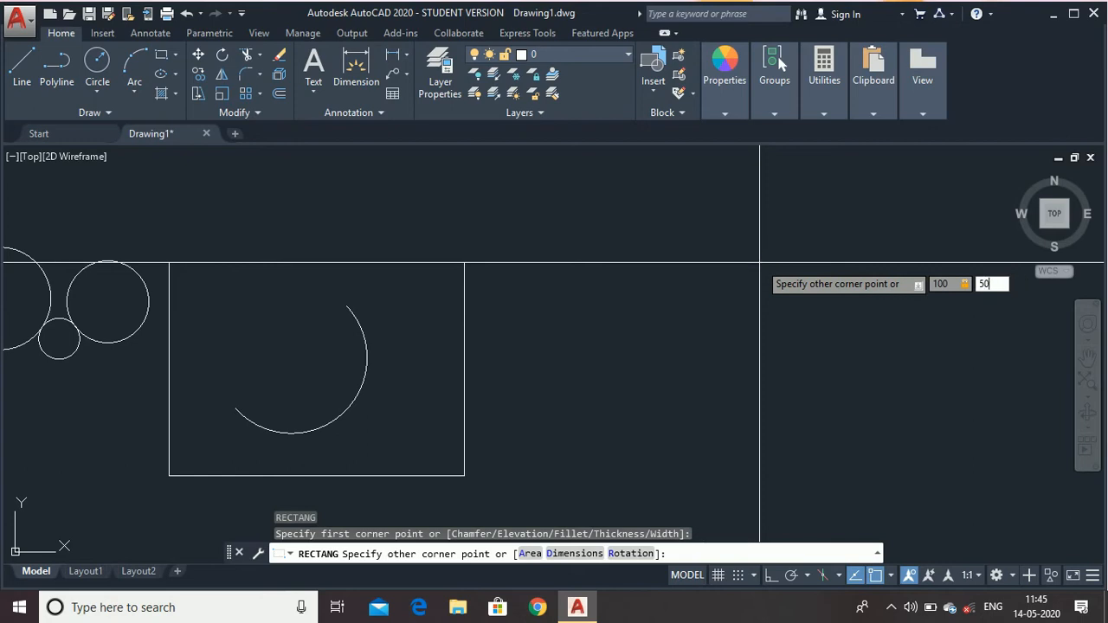
pyautogui.press('Return')
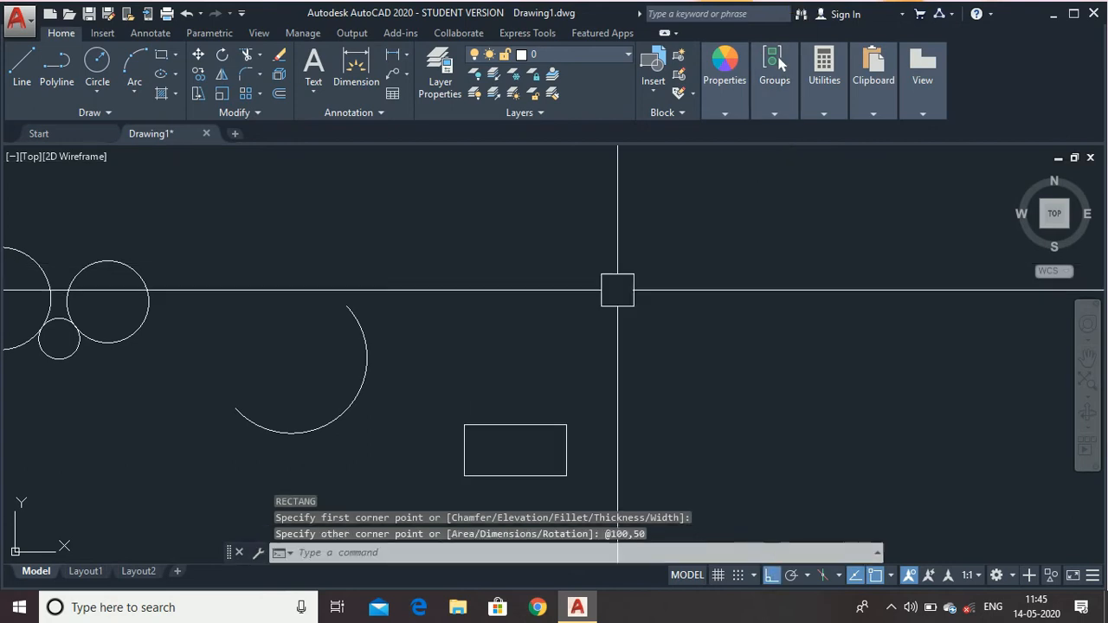
# Draw an ellipse to the upper right of the rectangle with a 100-unit horizontal axis and a distance of 50 to the other axis
pyautogui.scroll(4, 527, 493)
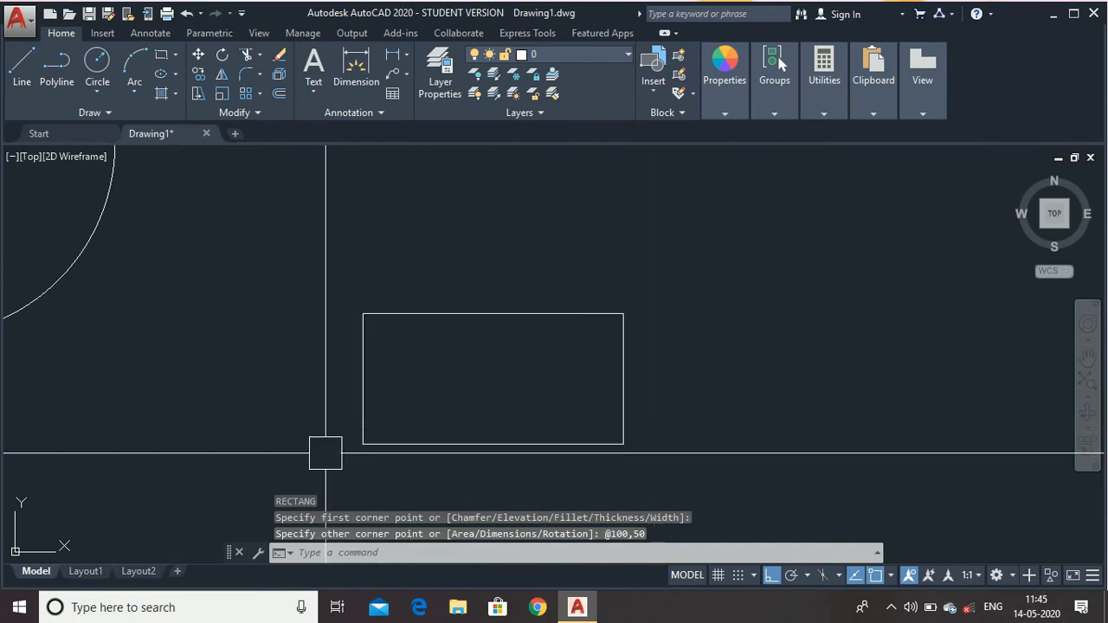
pyautogui.scroll(-4, 326, 356)
pyautogui.scroll(-2, 327, 356)
pyautogui.scroll(2, 574, 206)
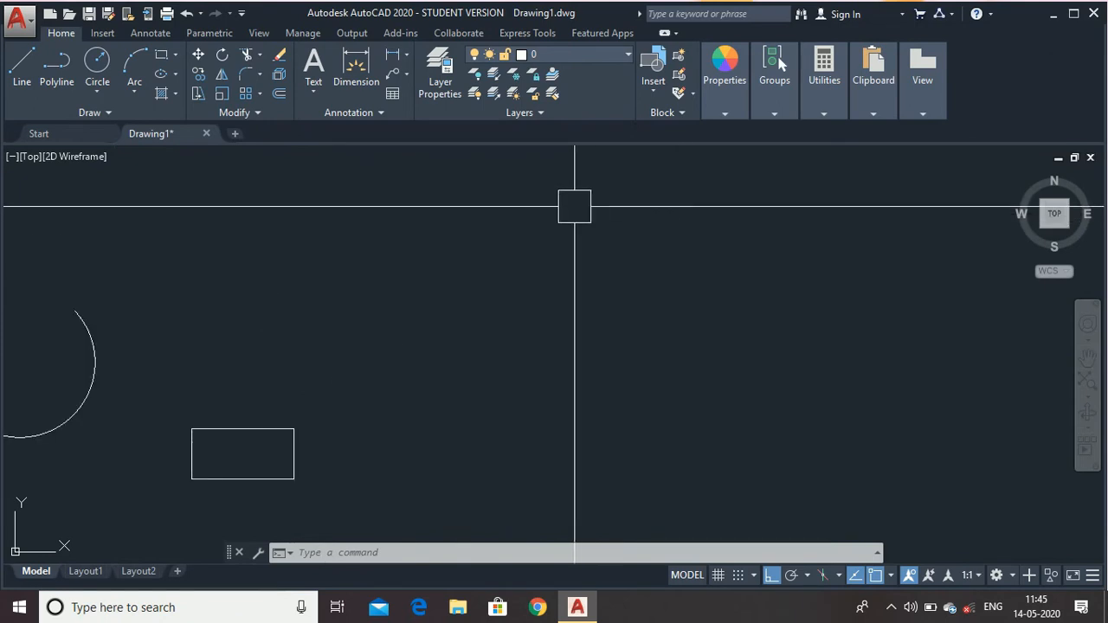
pyautogui.write('ELLIPSE')
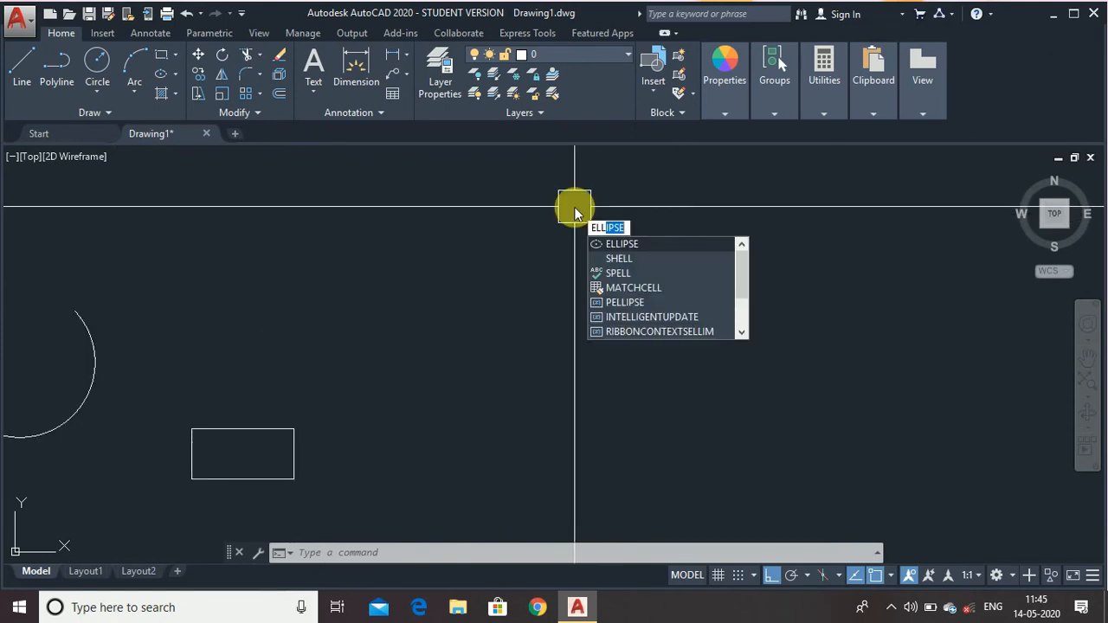
pyautogui.press('Return')
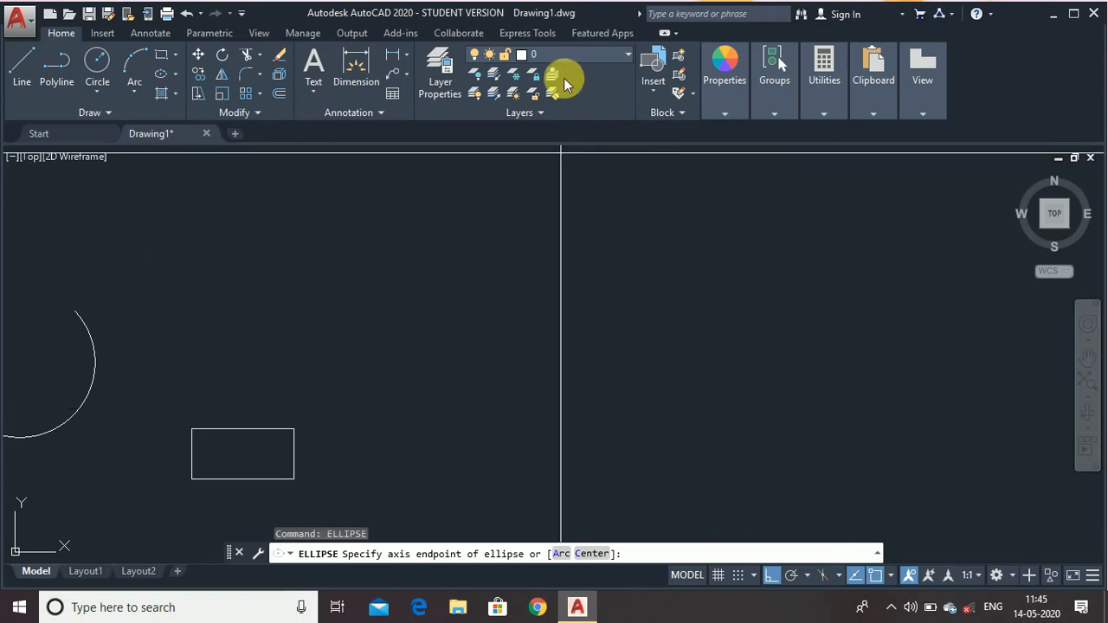
pyautogui.click(559, 321)
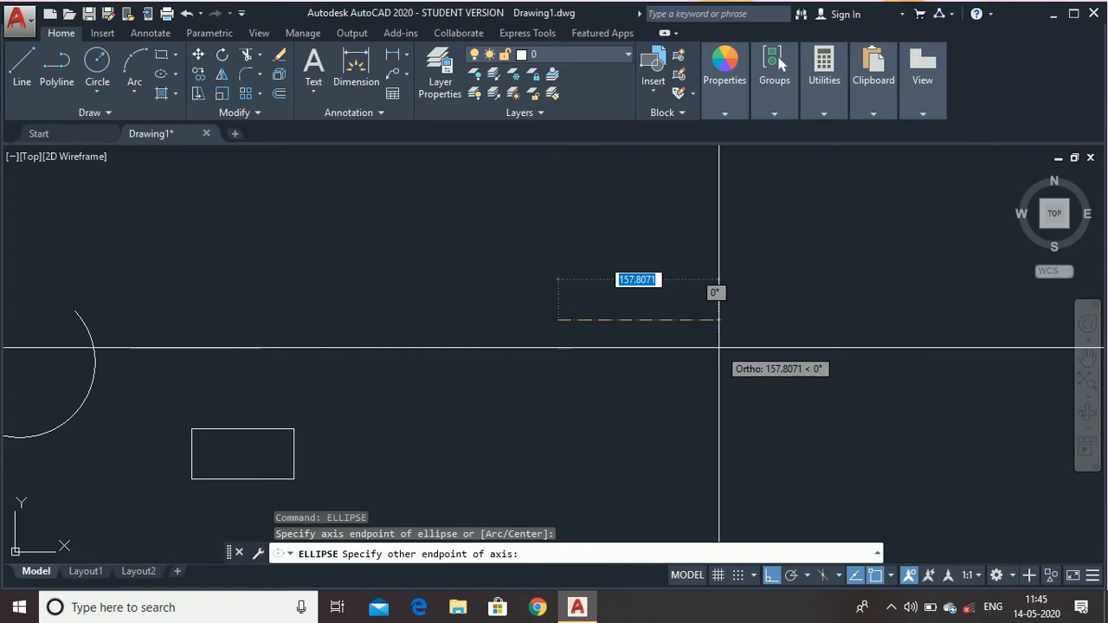
pyautogui.press('BackSpace')
pyautogui.write('100')
pyautogui.press('Return')
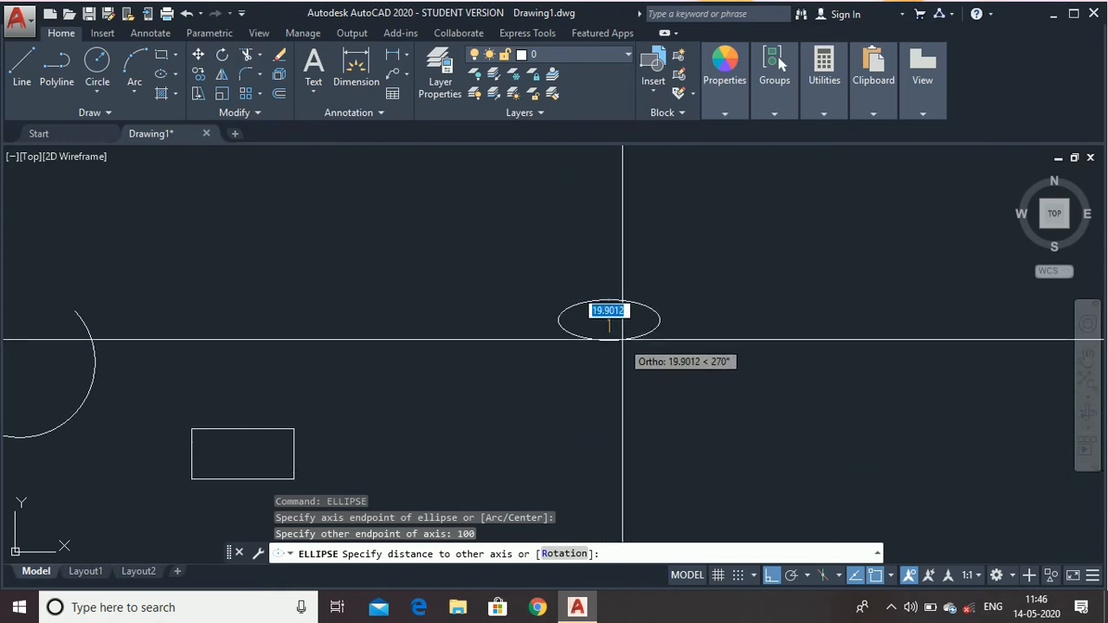
pyautogui.press('BackSpace')
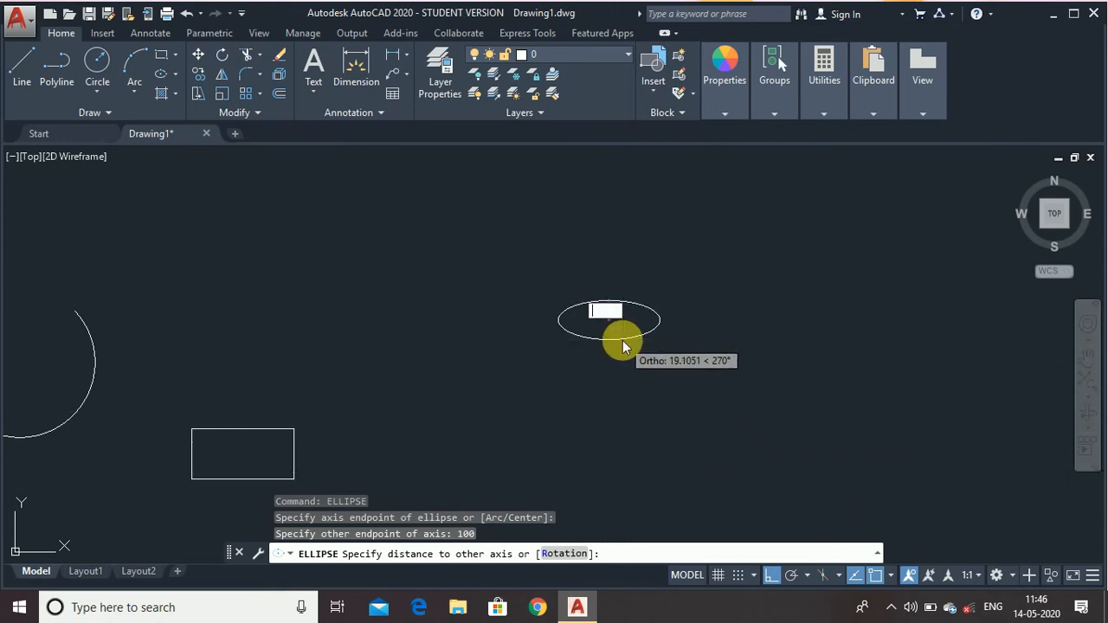
pyautogui.write('500')
pyautogui.press('BackSpace')
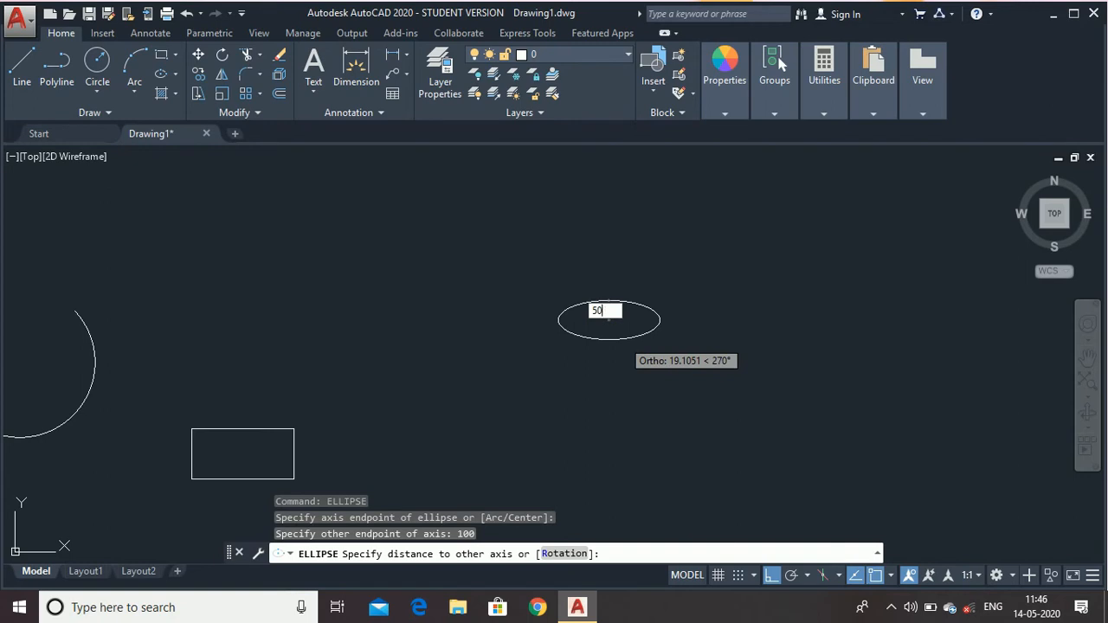
pyautogui.press('Return')
pyautogui.scroll(4, 651, 299)
pyautogui.scroll(-3, 384, 341)
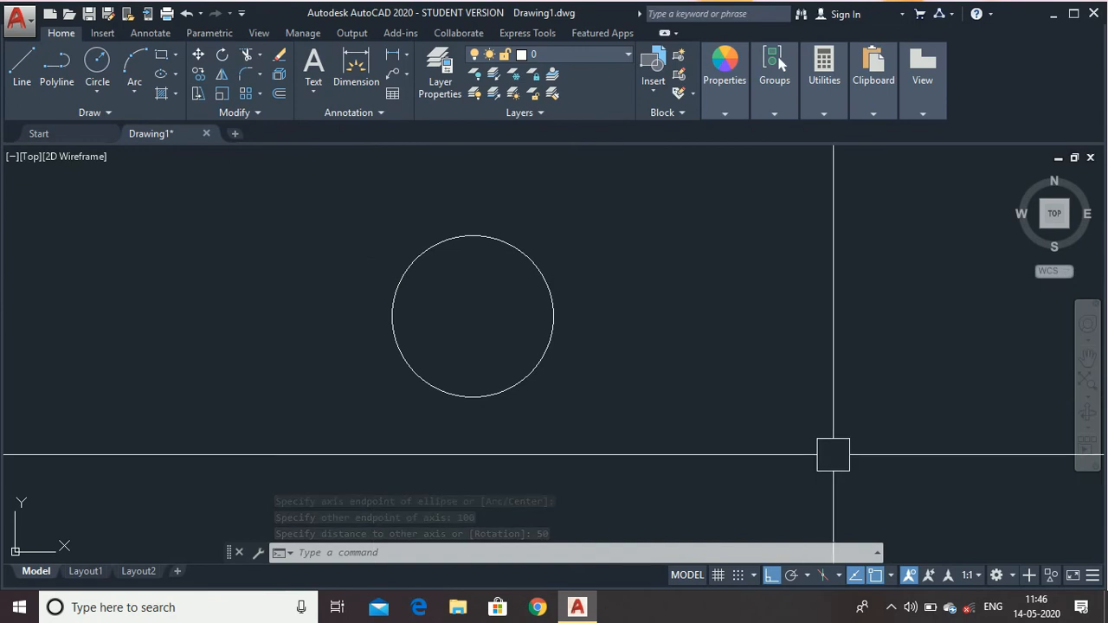
# Draw a second ellipse right of the first with a 150-unit horizontal axis and a distance of 50 to the other axis
pyautogui.press('Return')
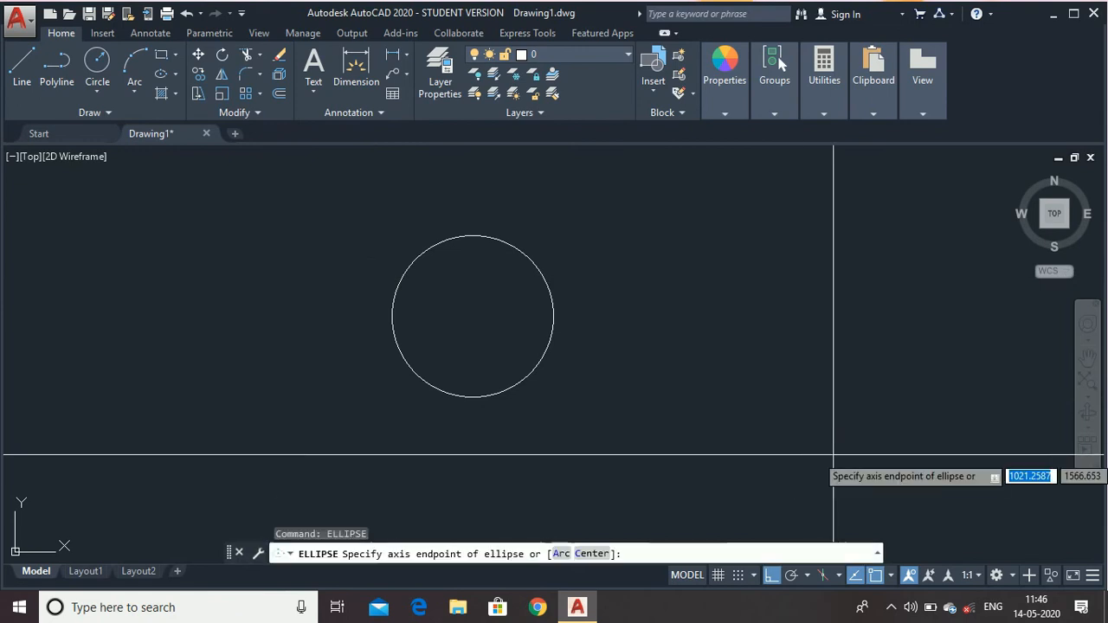
pyautogui.click(718, 338)
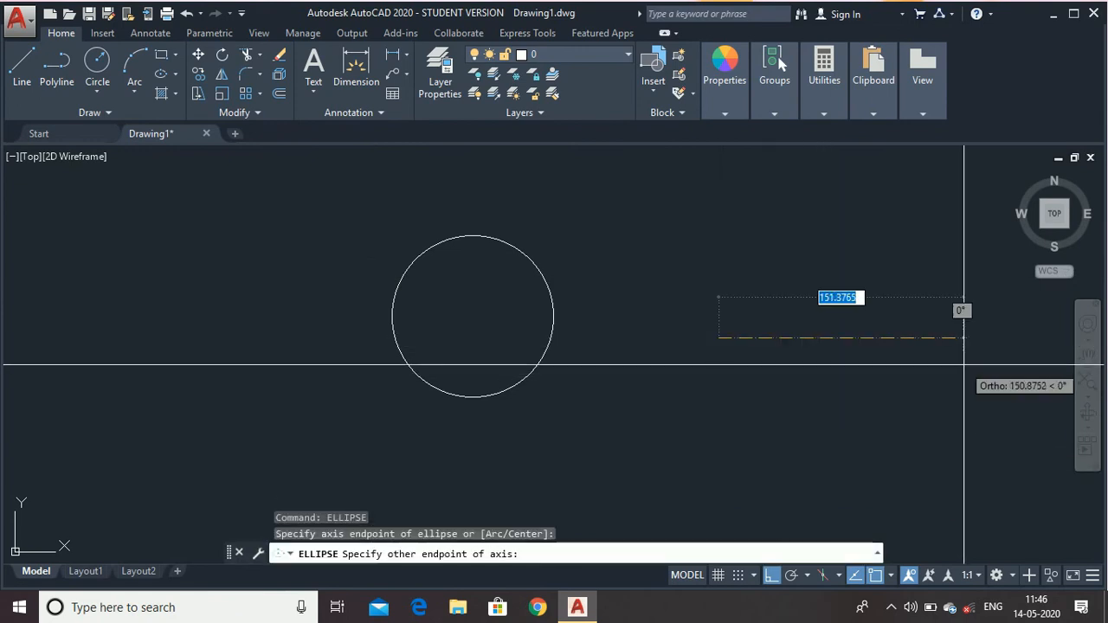
pyautogui.write('1')
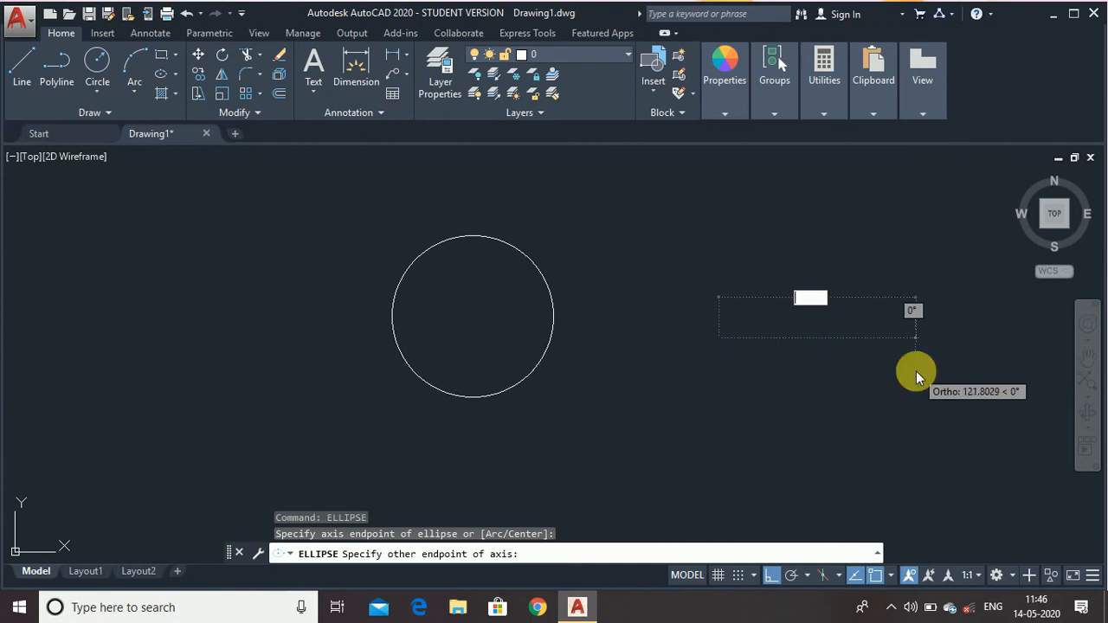
pyautogui.write('50')
pyautogui.press('Return')
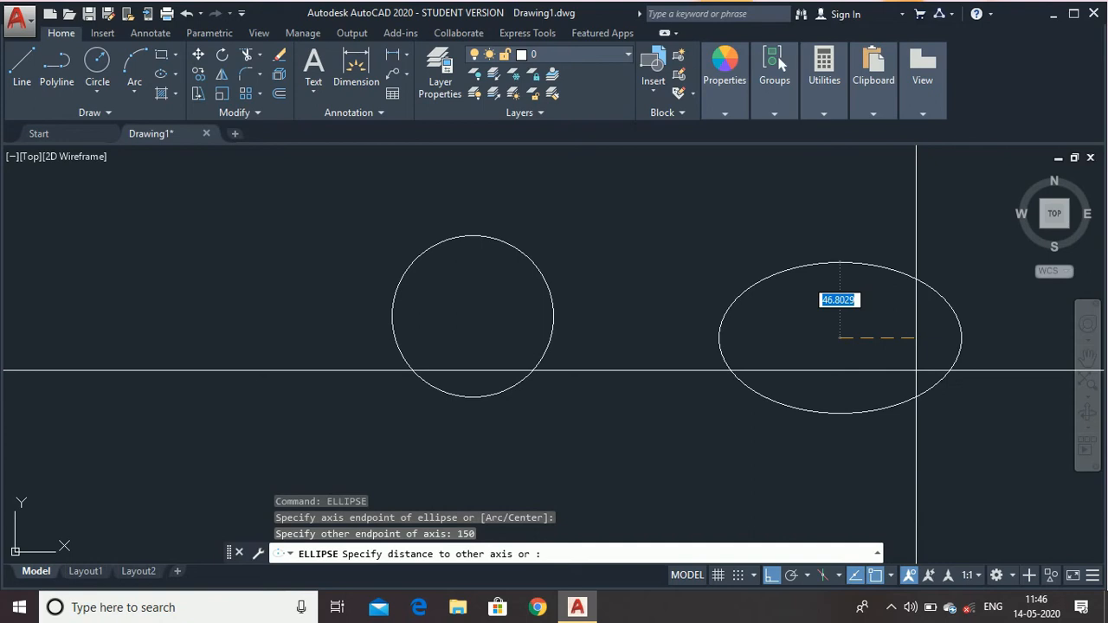
pyautogui.press('BackSpace')
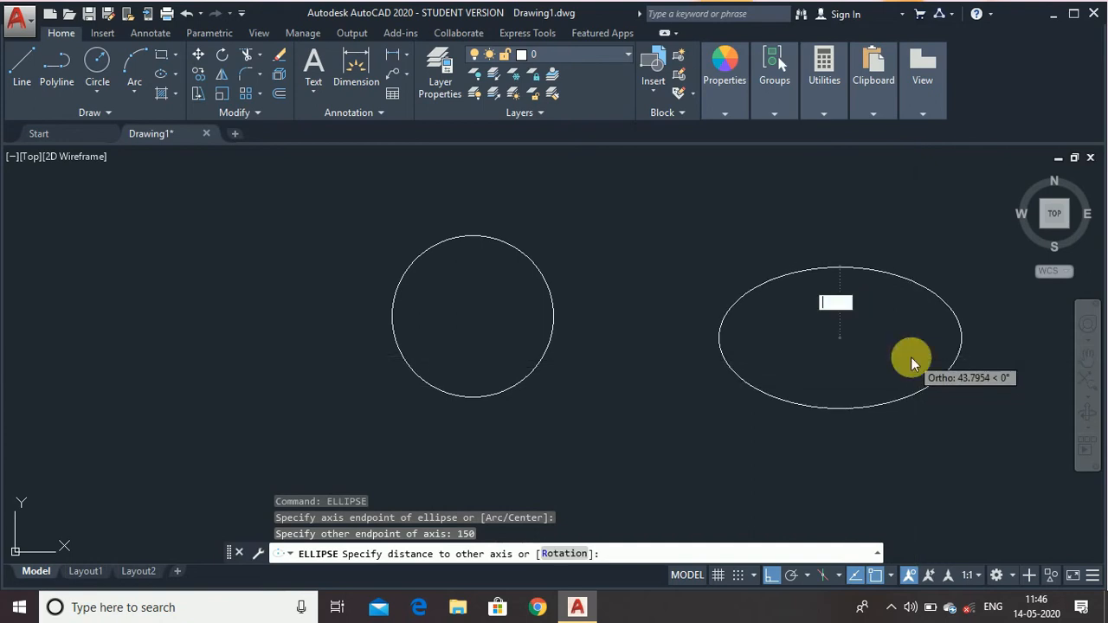
pyautogui.write('50')
pyautogui.press('Return')
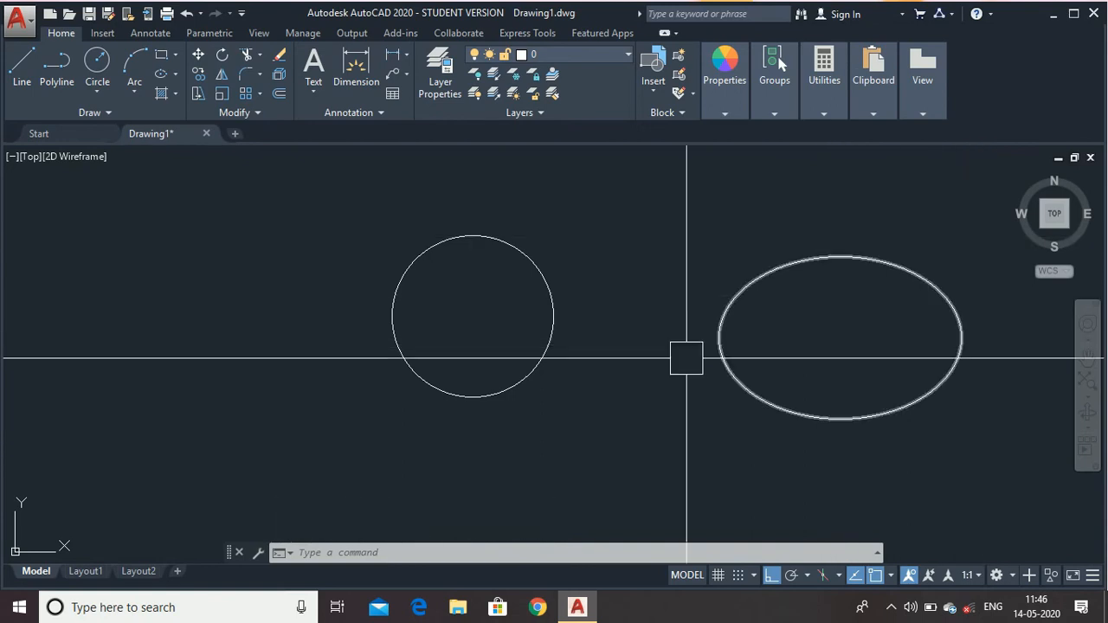
# Draw a six-sided polygon to the right of the wide ellipse, inscribed in a circle of radius 150
pyautogui.scroll(-2, 362, 306)
pyautogui.scroll(-2, 362, 306)
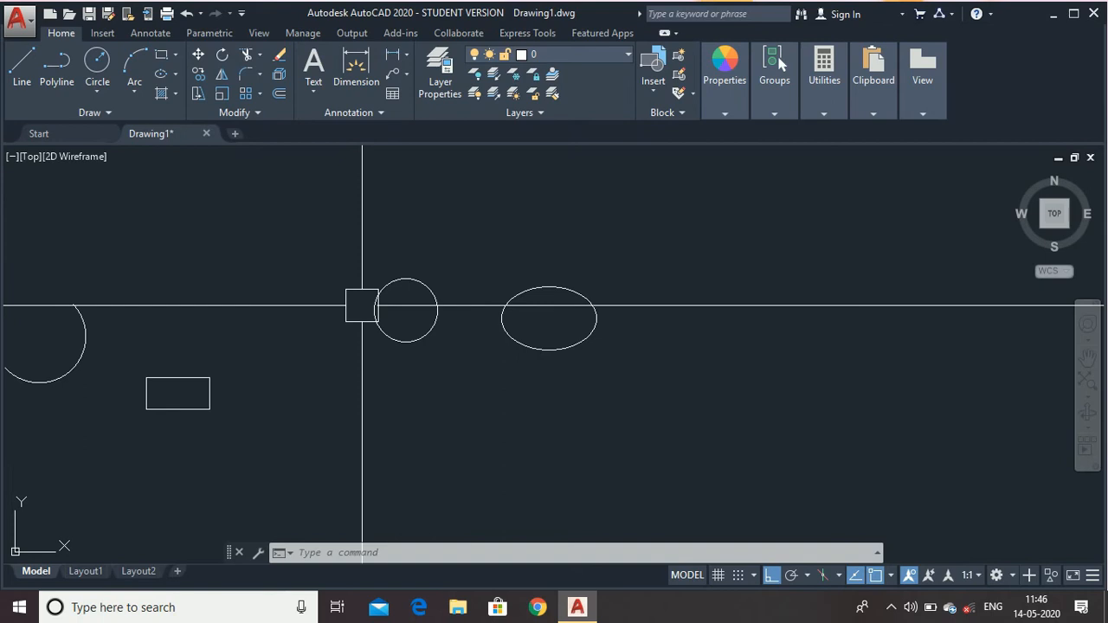
pyautogui.scroll(2, 827, 338)
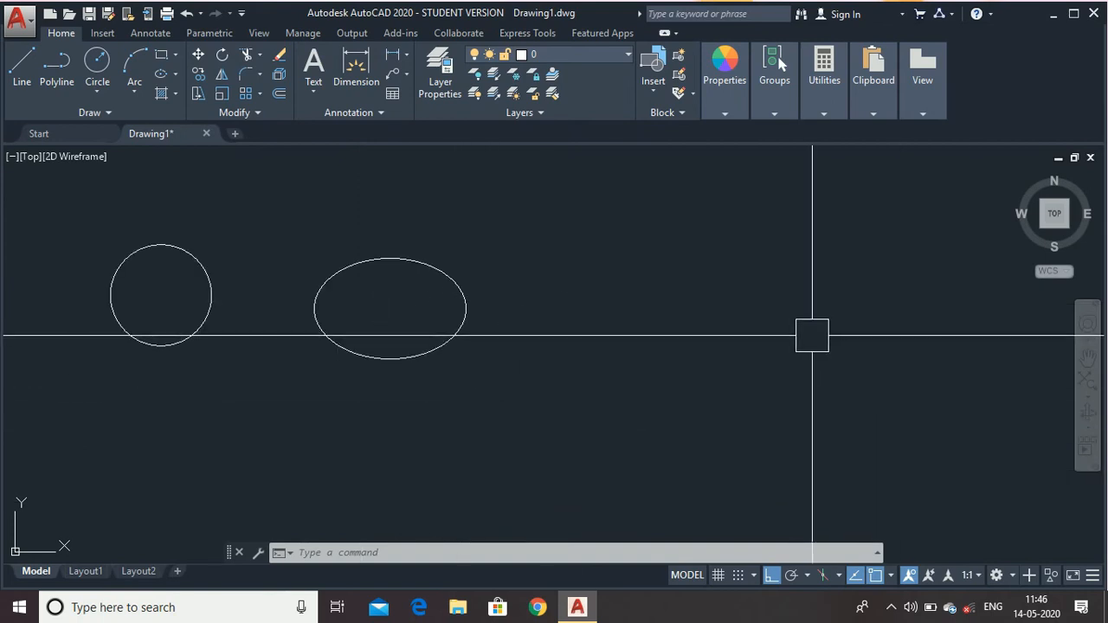
pyautogui.write('PLO')
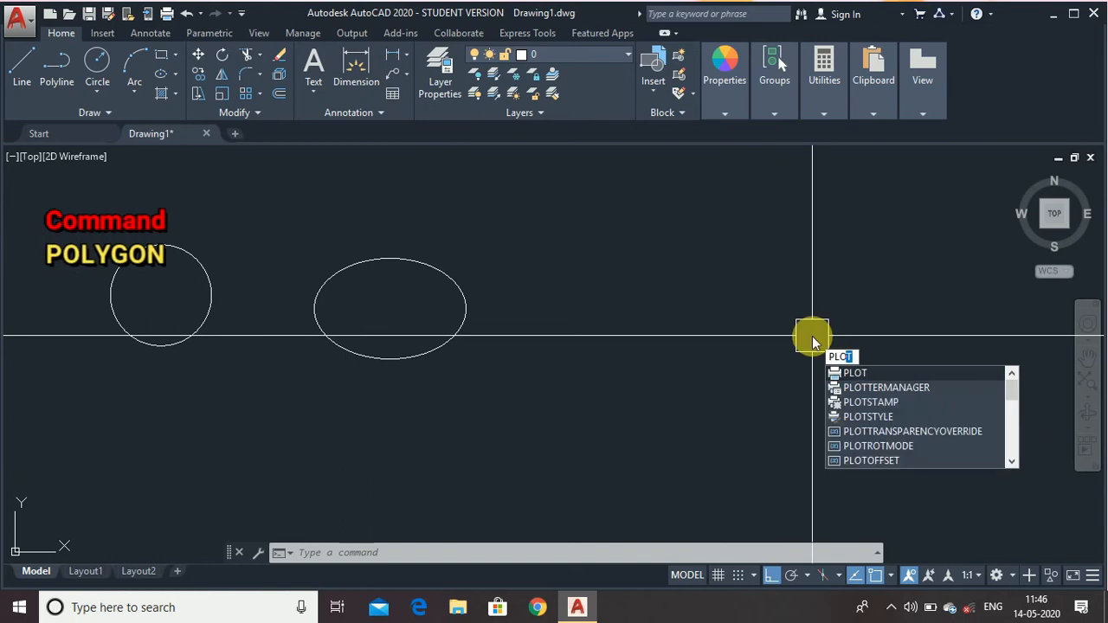
pyautogui.press('BackSpace')
pyautogui.press('BackSpace')
pyautogui.press('BackSpace')
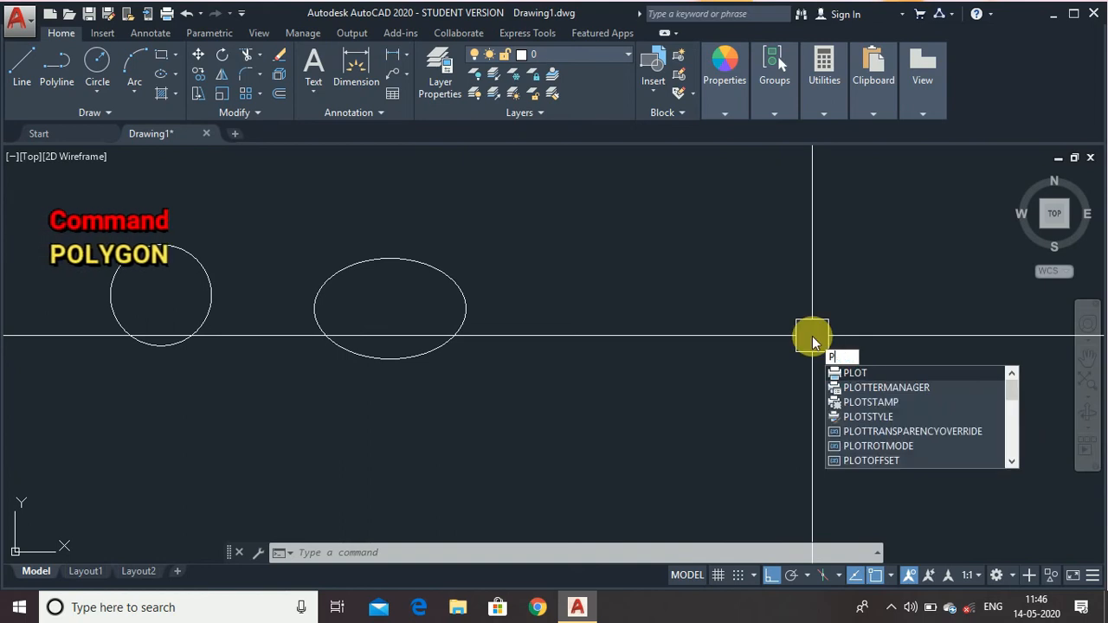
pyautogui.write('oly')
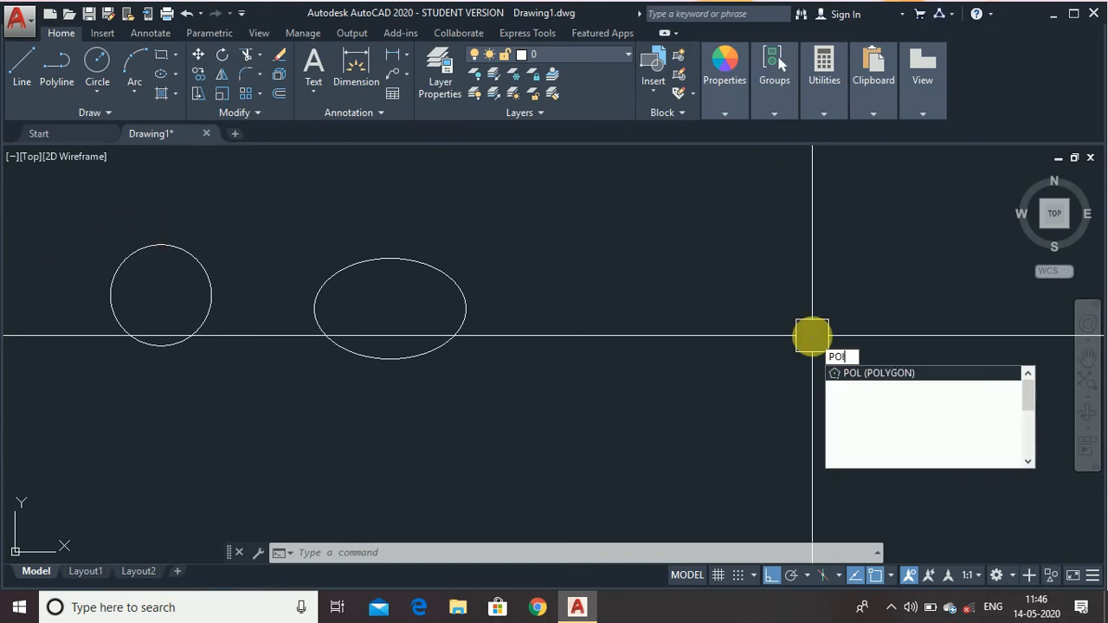
pyautogui.write('gon')
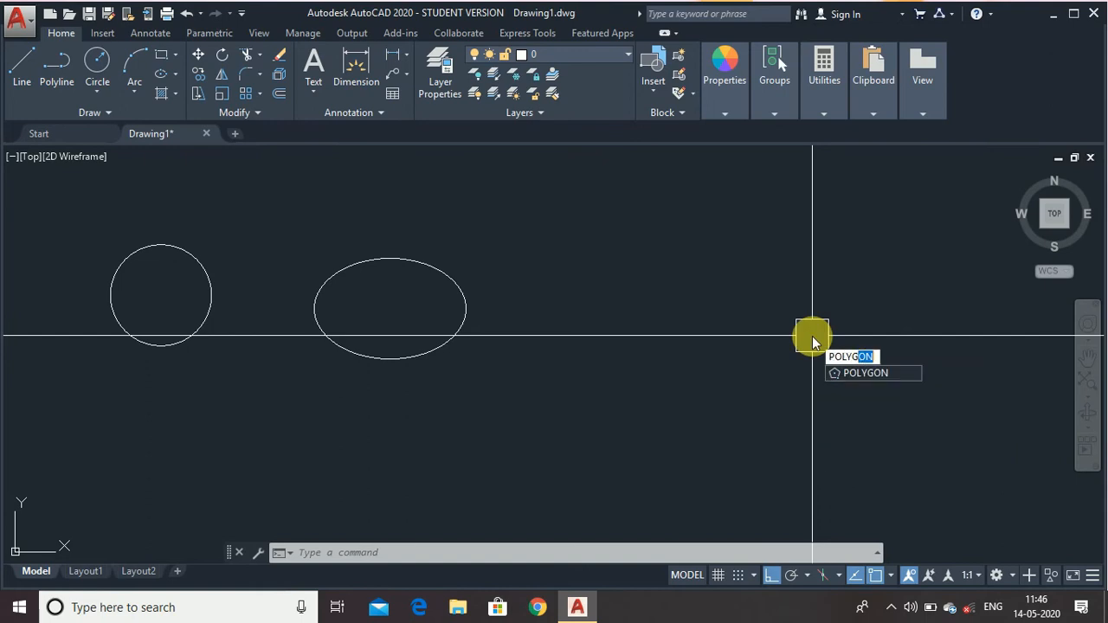
pyautogui.press('Return')
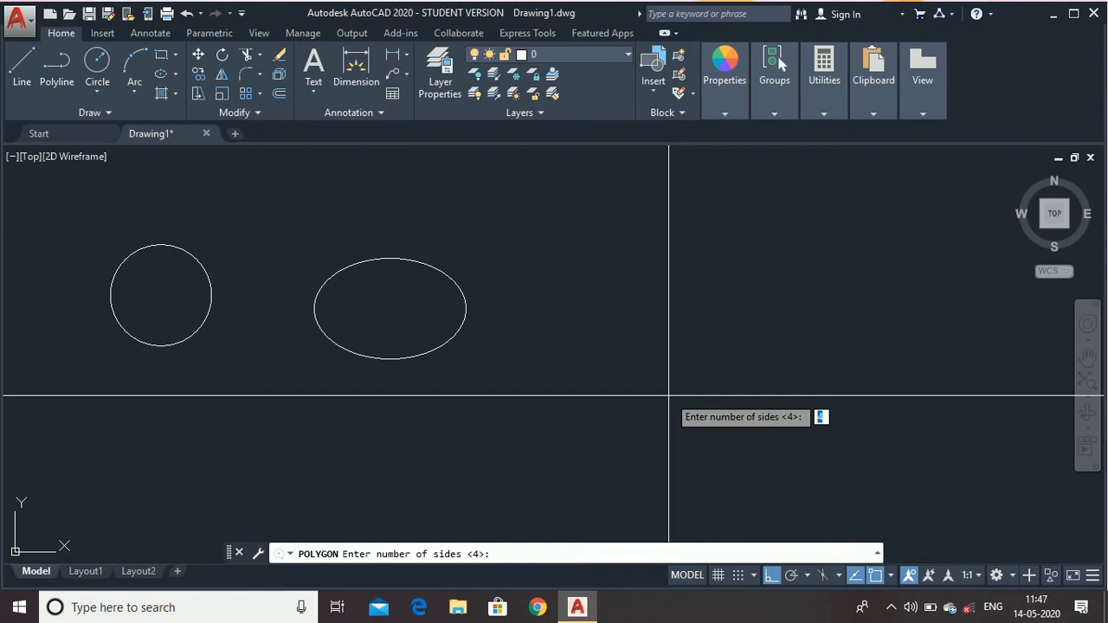
pyautogui.write('6')
pyautogui.press('BackSpace')
pyautogui.write('6')
pyautogui.press('Return')
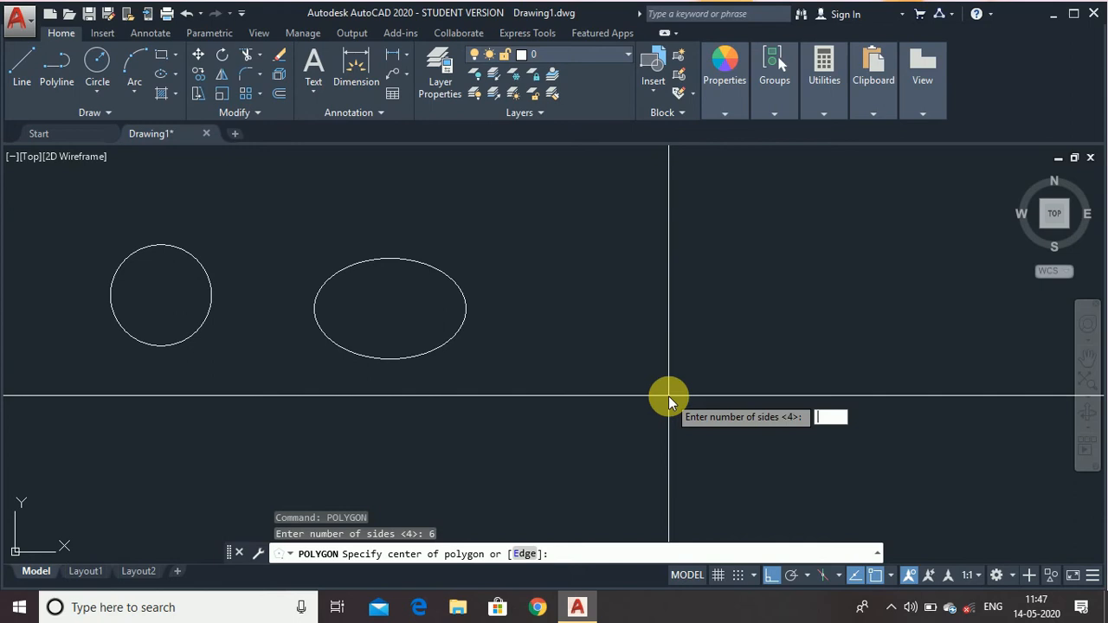
pyautogui.click(728, 358)
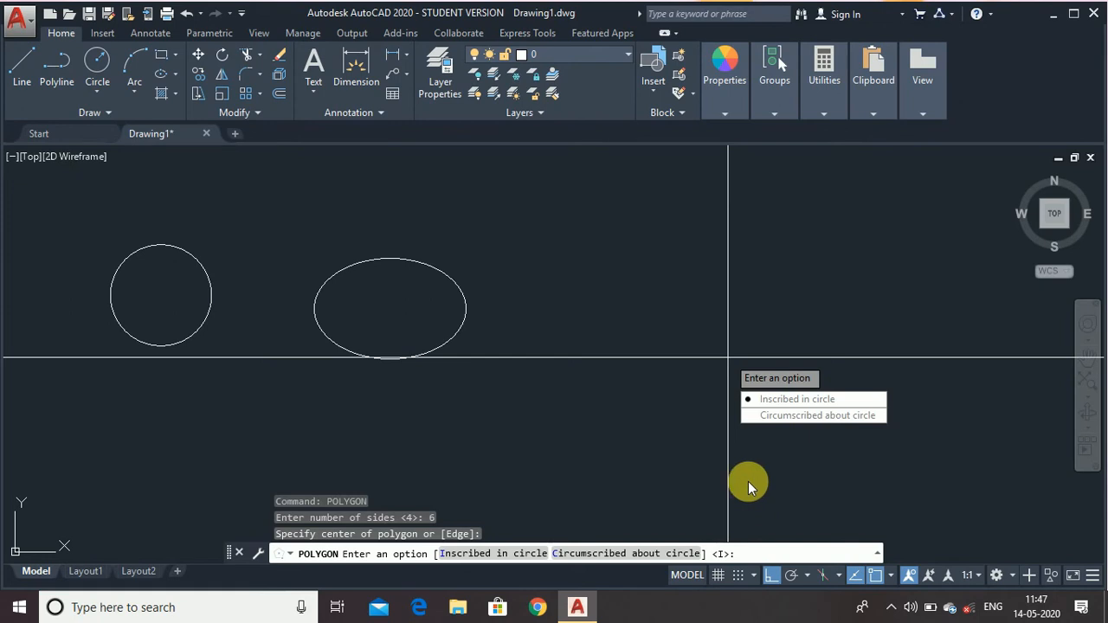
pyautogui.write('i')
pyautogui.press('Return')
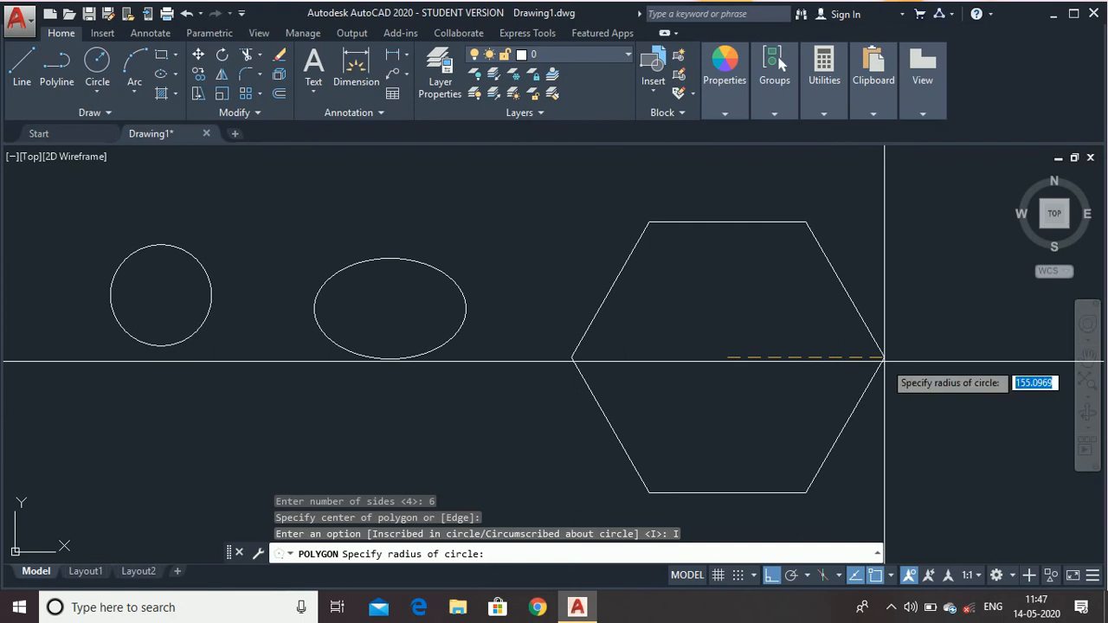
pyautogui.write('150')
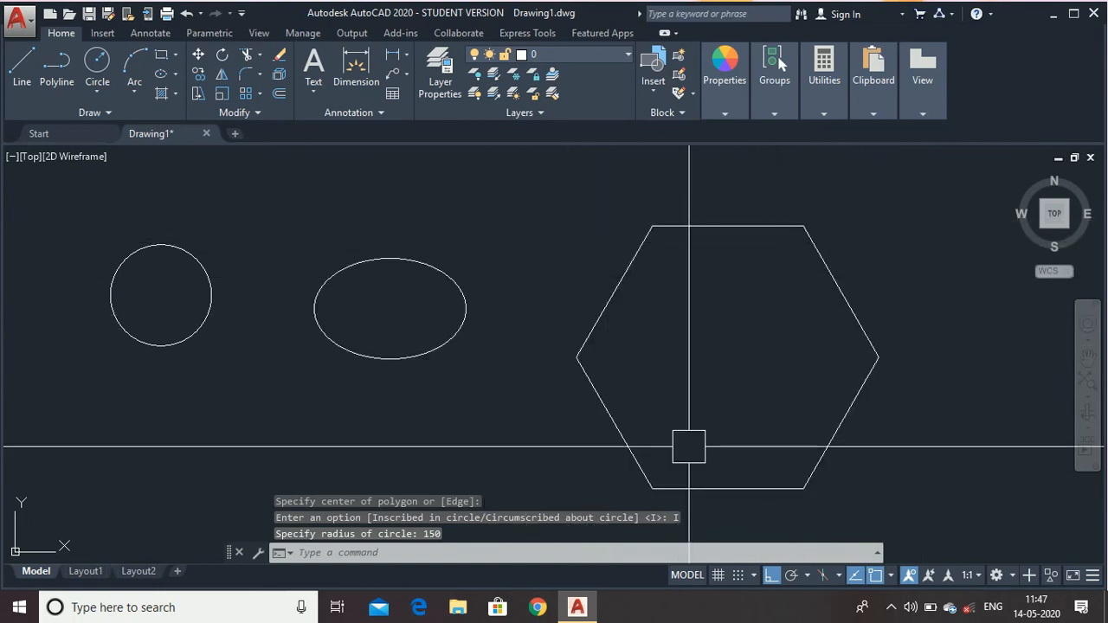
# Hatch the inside of the square beside the I-section with the ANSI31 pattern
pyautogui.scroll(-2, 453, 259)
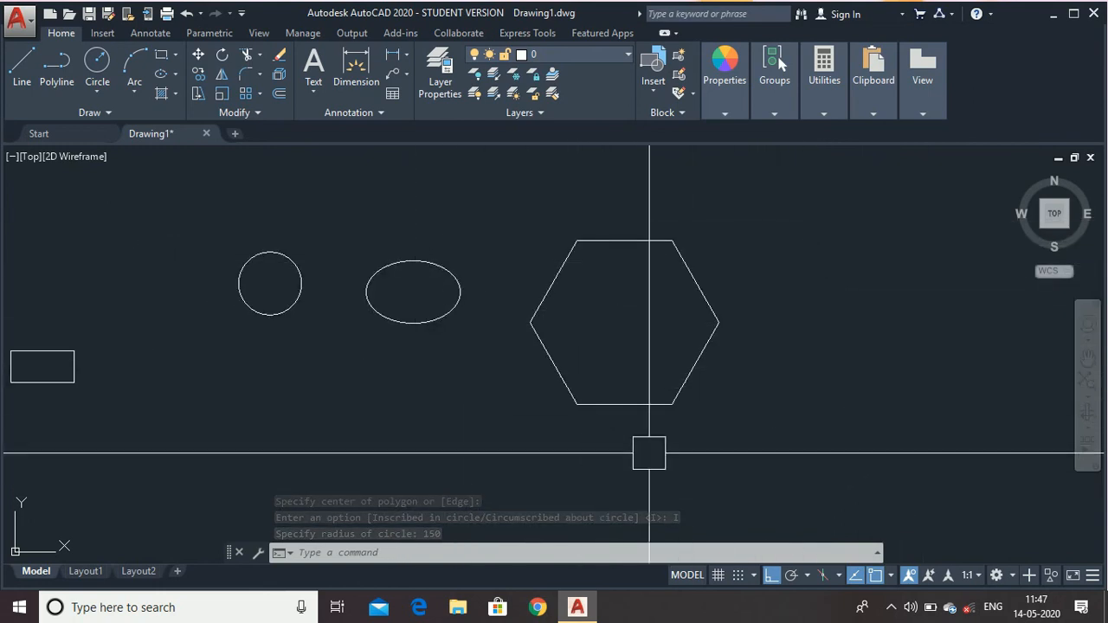
pyautogui.scroll(-4, 528, 285)
pyautogui.scroll(4, 235, 271)
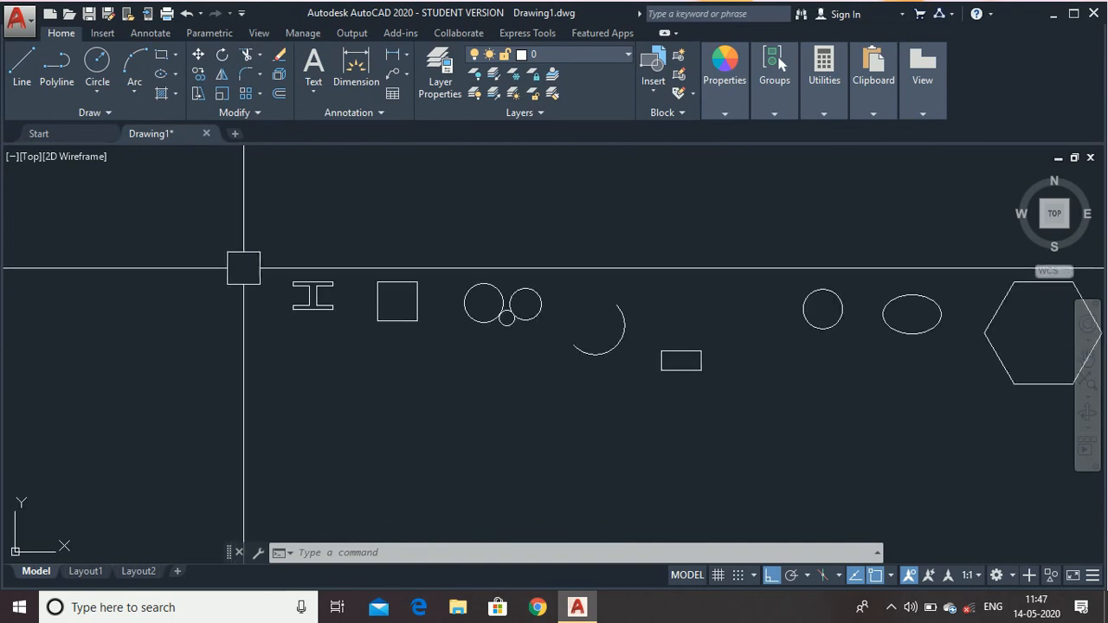
pyautogui.click(160, 97)
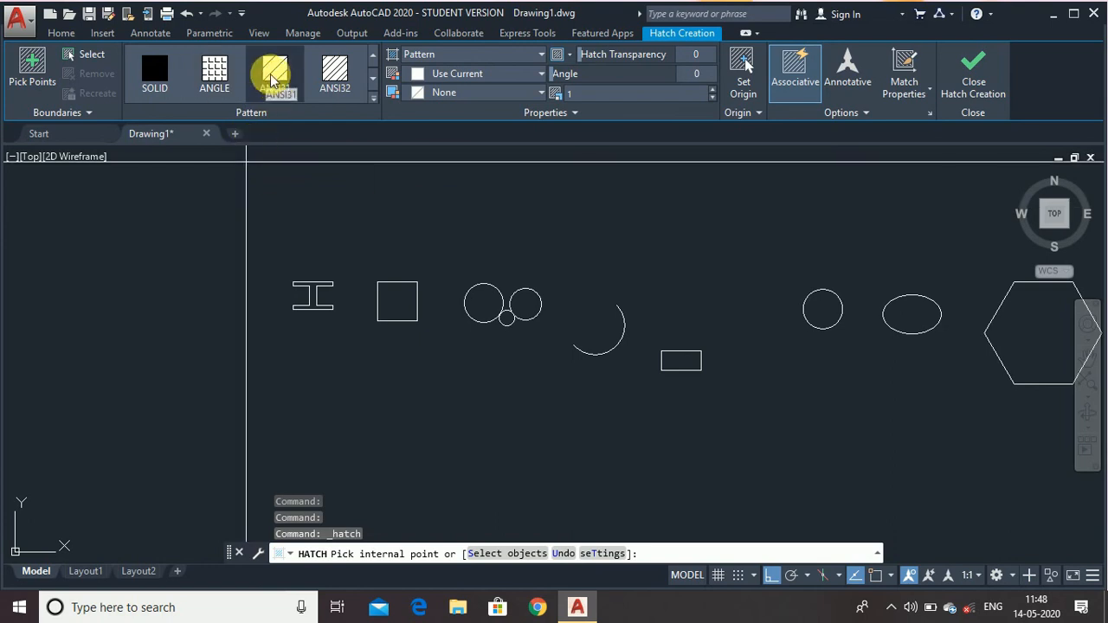
pyautogui.scroll(3, 396, 320)
pyautogui.scroll(2, 378, 279)
pyautogui.scroll(2, 379, 279)
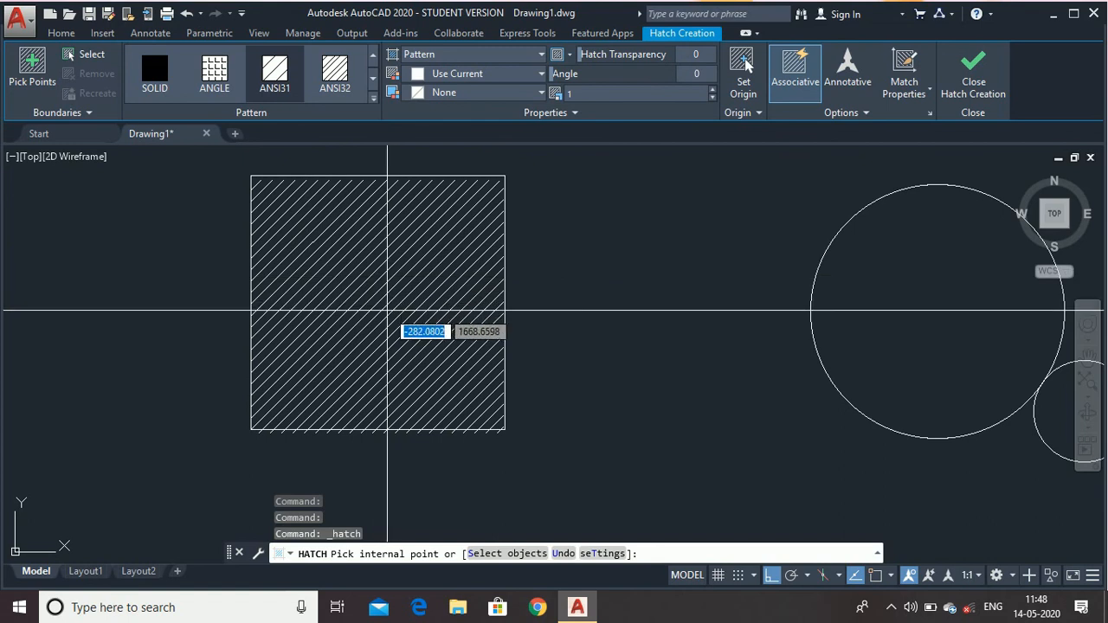
pyautogui.scroll(-2, 387, 310)
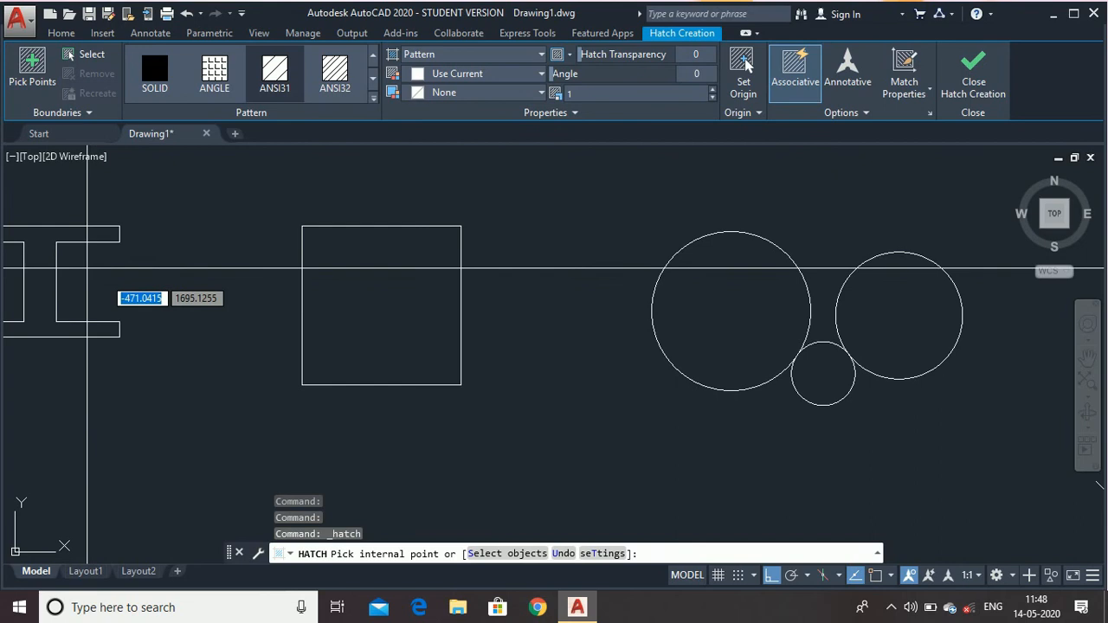
pyautogui.scroll(-2, 419, 342)
pyautogui.scroll(5, 168, 319)
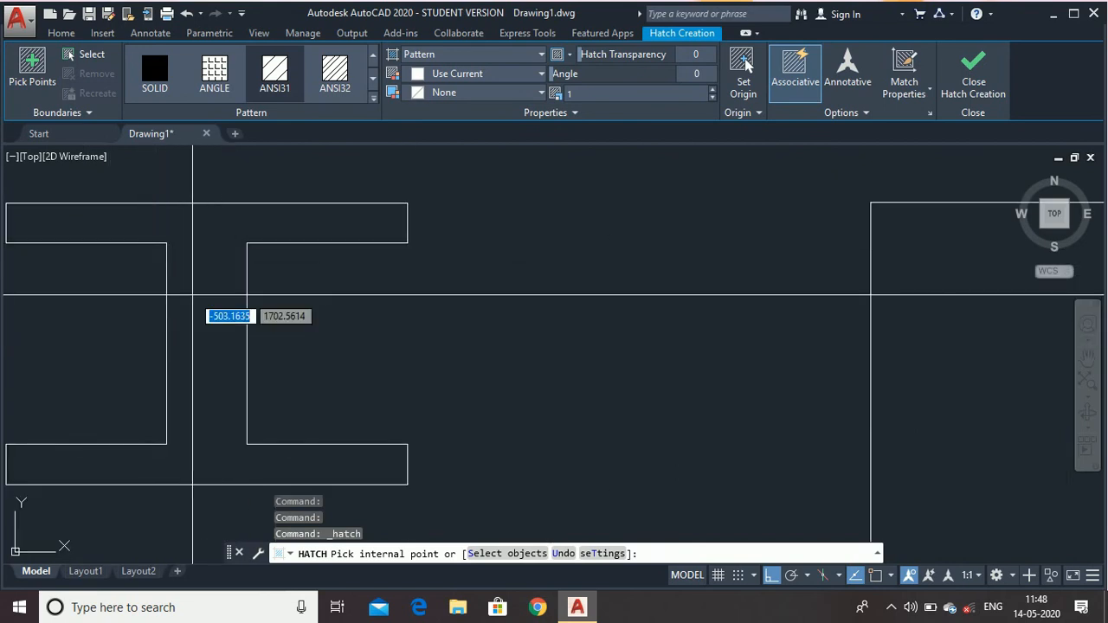
pyautogui.scroll(-3, 193, 296)
pyautogui.scroll(2, 239, 365)
pyautogui.scroll(-3, 354, 366)
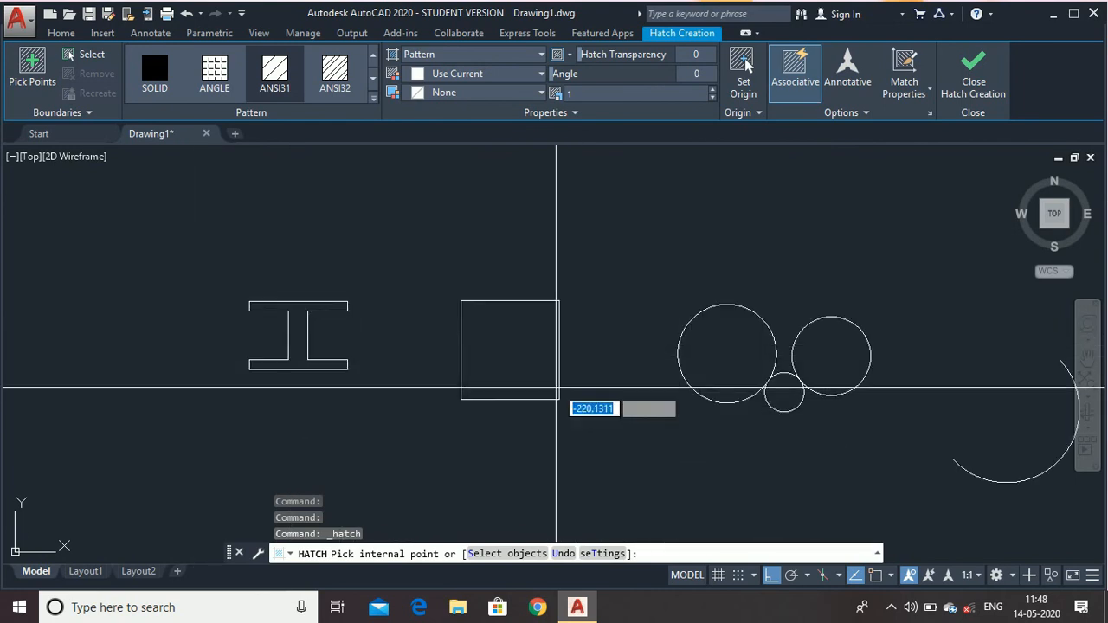
pyautogui.scroll(5, 556, 385)
pyautogui.click(499, 338)
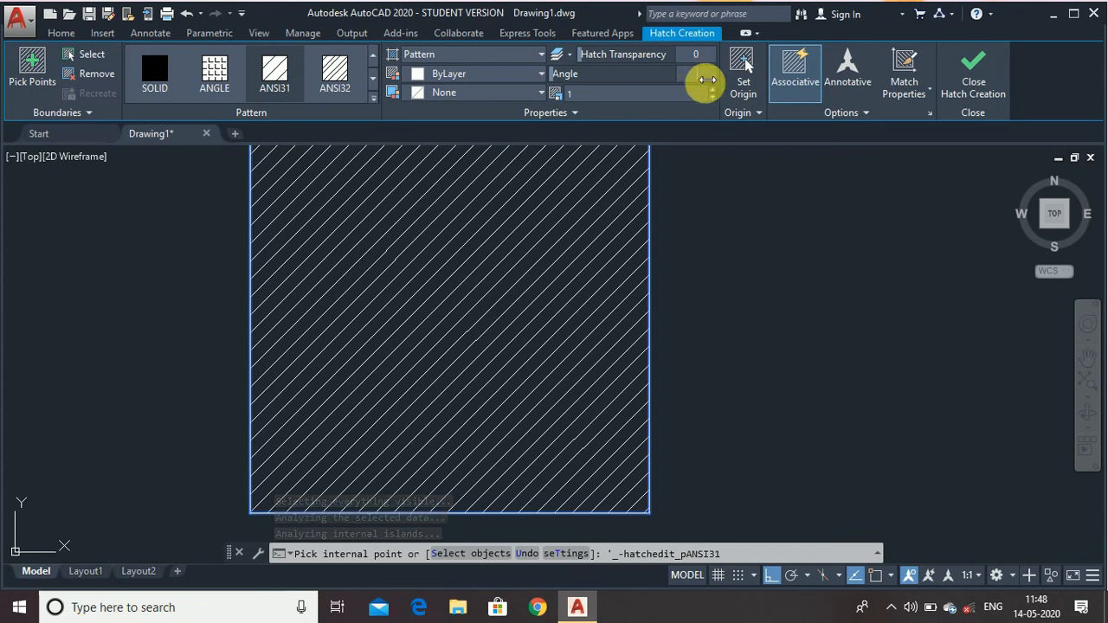
# Set the square's hatch angle to 30 and finish the hatch
pyautogui.press('Return')
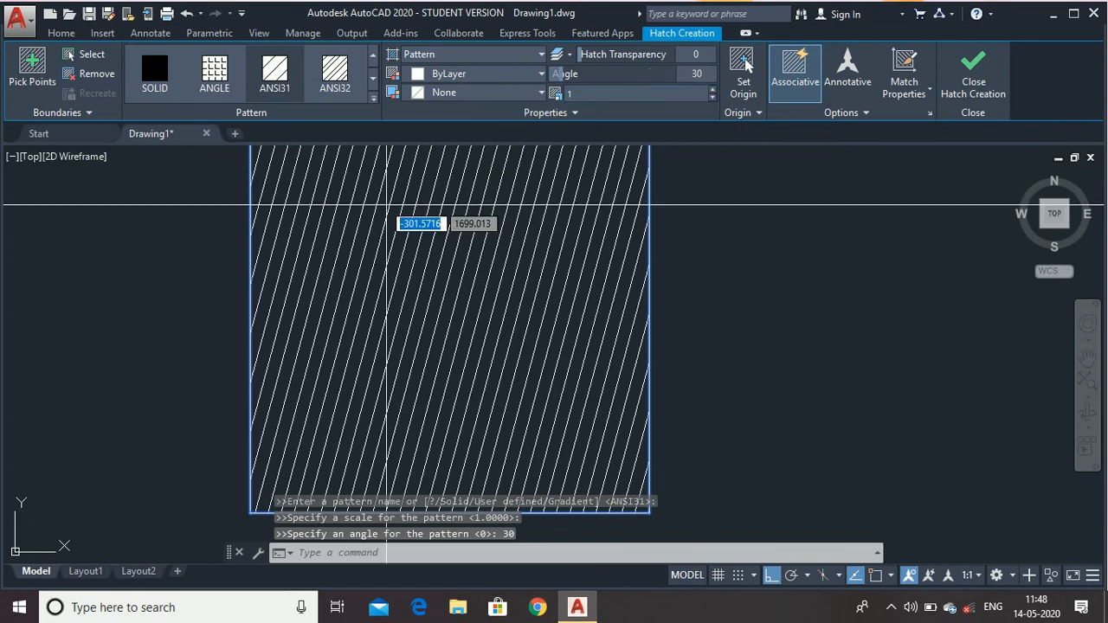
pyautogui.scroll(-5, 374, 185)
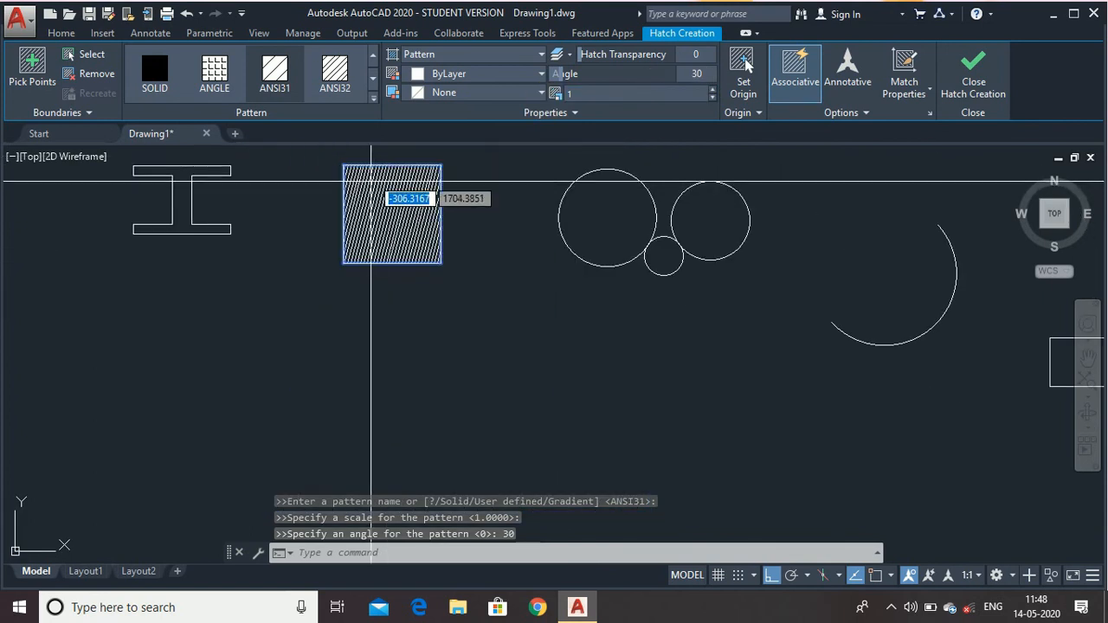
pyautogui.scroll(6, 374, 185)
pyautogui.scroll(-2, 377, 189)
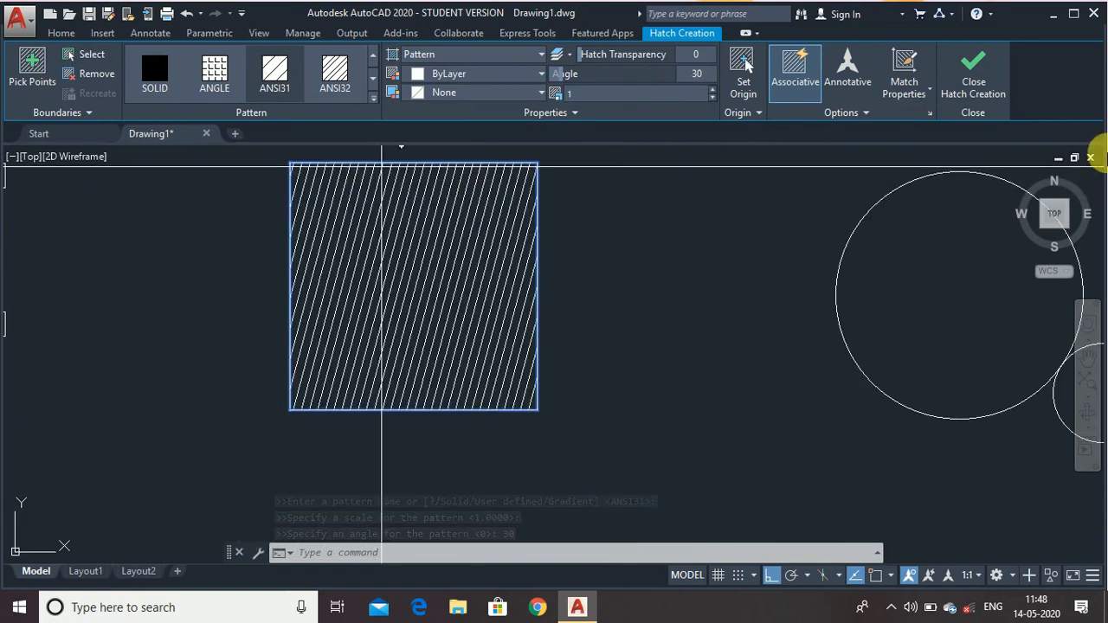
pyautogui.click(999, 68)
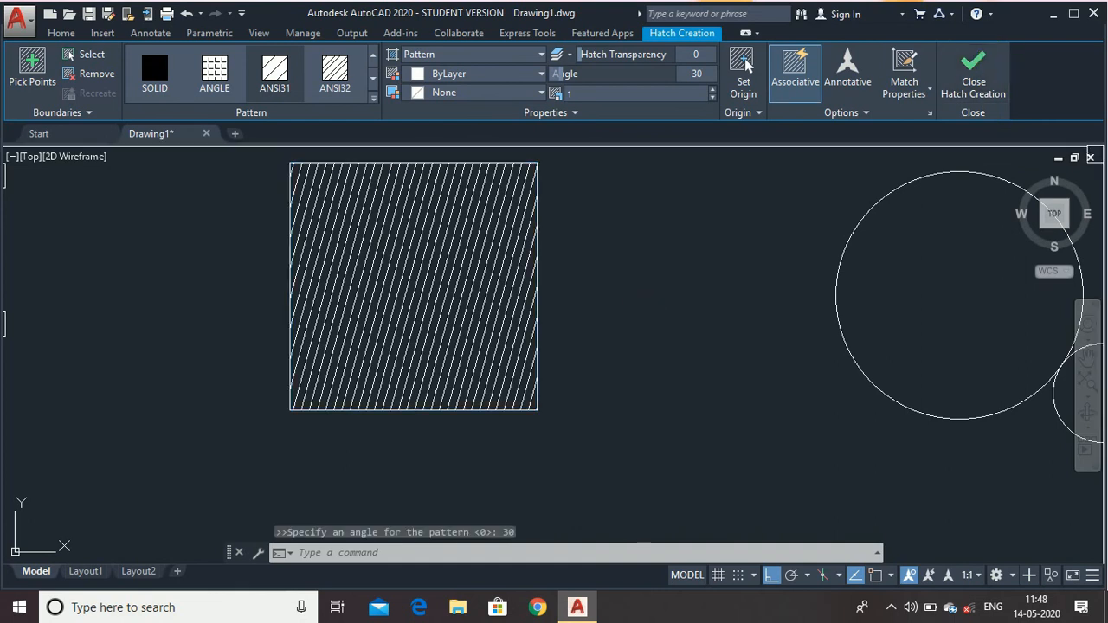
pyautogui.scroll(-4, 613, 323)
pyautogui.scroll(-2, 612, 323)
pyautogui.scroll(-3, 851, 321)
pyautogui.scroll(4, 1027, 346)
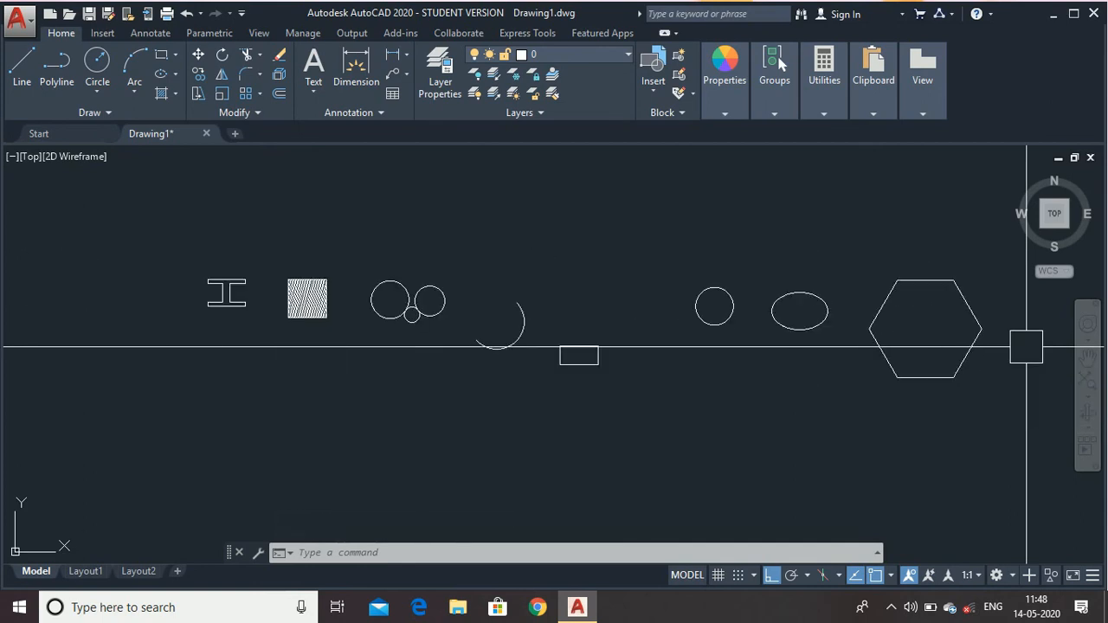